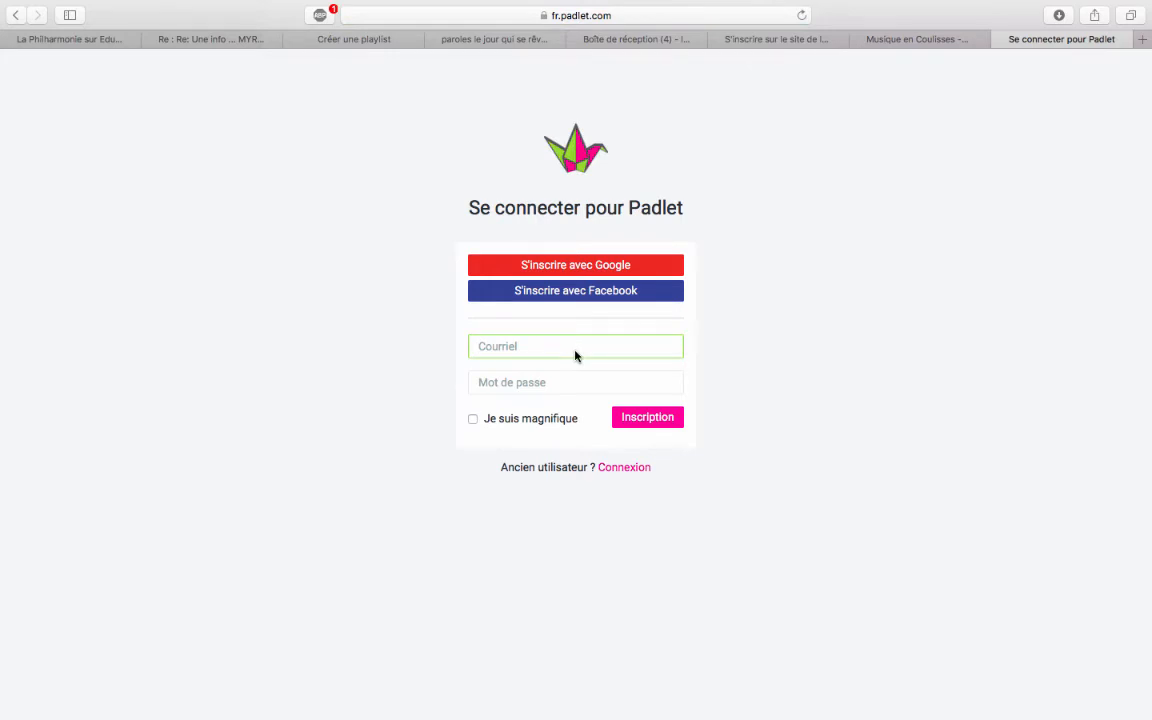
# - Leave the Padlet sign-up form and log in to the existing account with the prefilled credentials
pyautogui.click(563, 346)
pyautogui.click(16, 15)
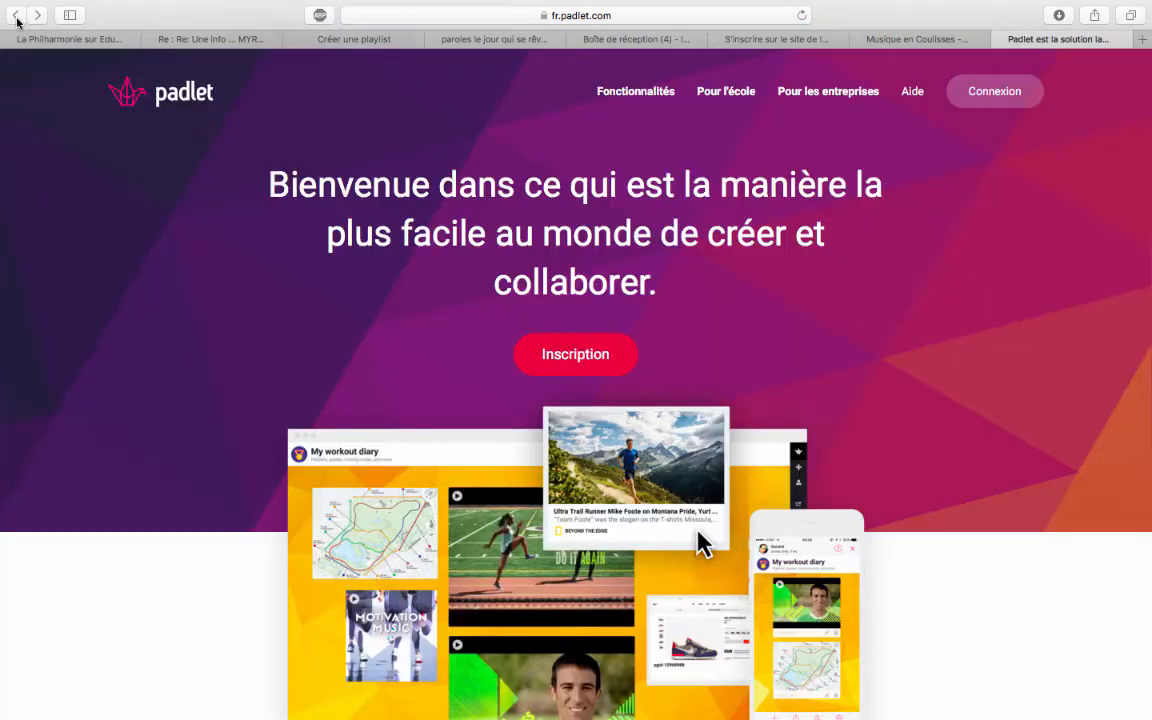
pyautogui.click(984, 97)
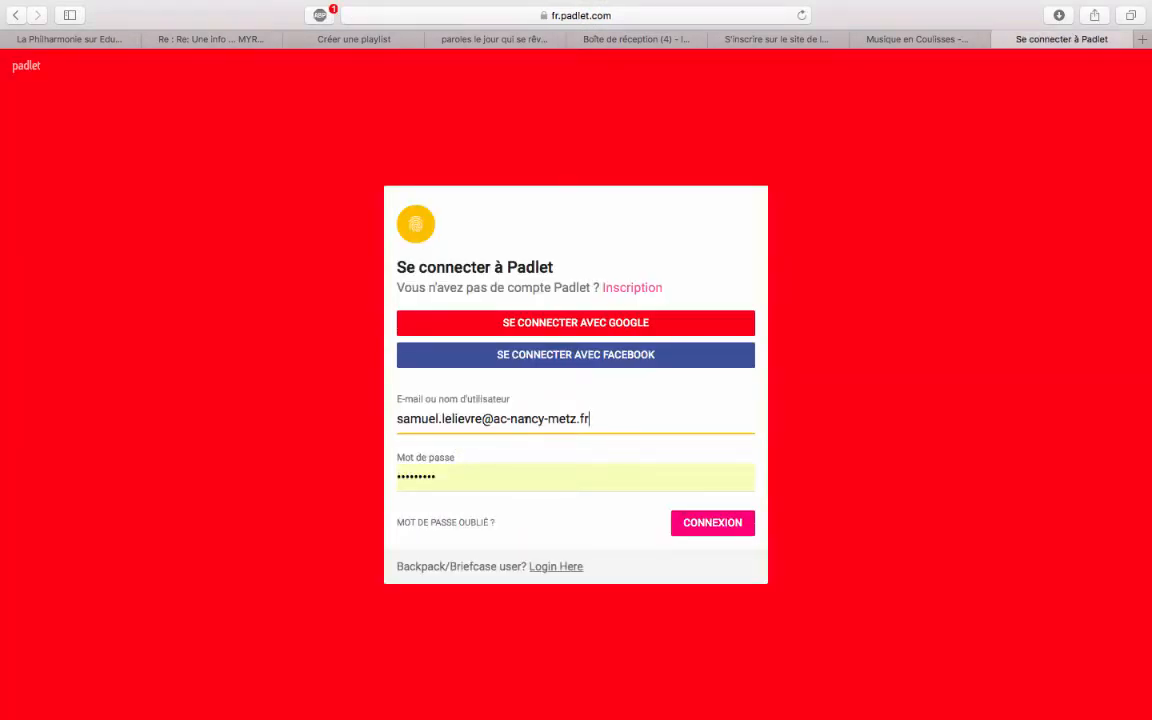
pyautogui.click(716, 524)
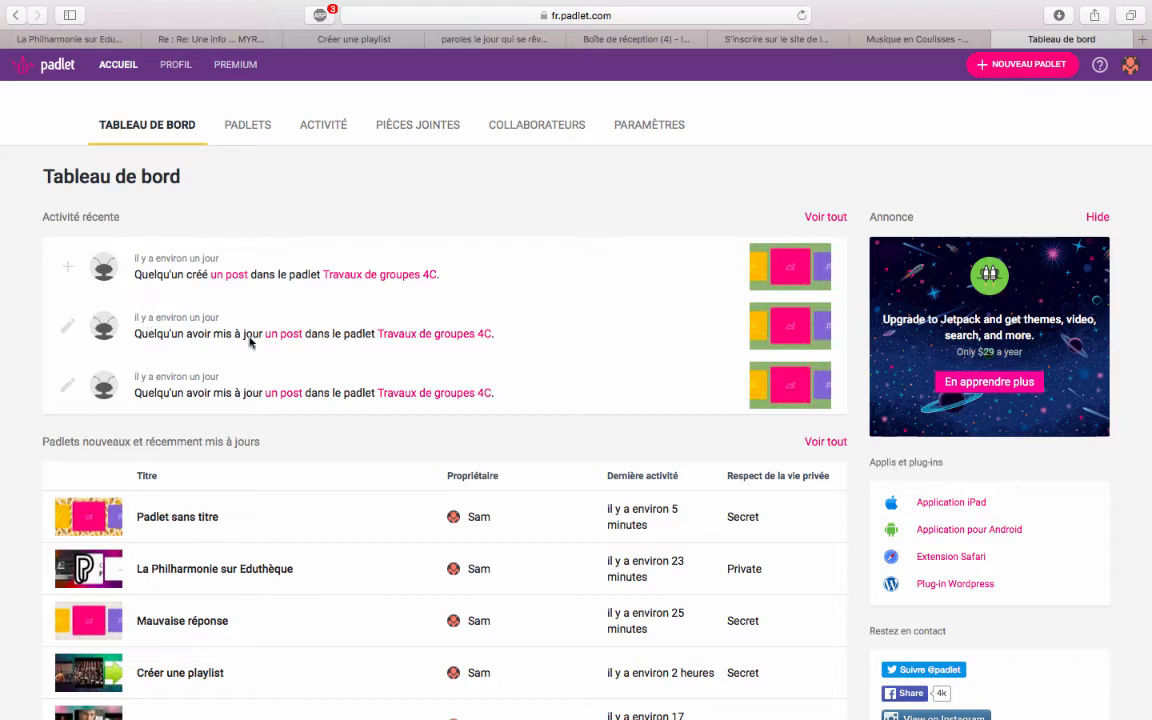
# - Look through the recent padlets on the dashboard and the full list of created padlets
pyautogui.scroll(-5, 275, 420)
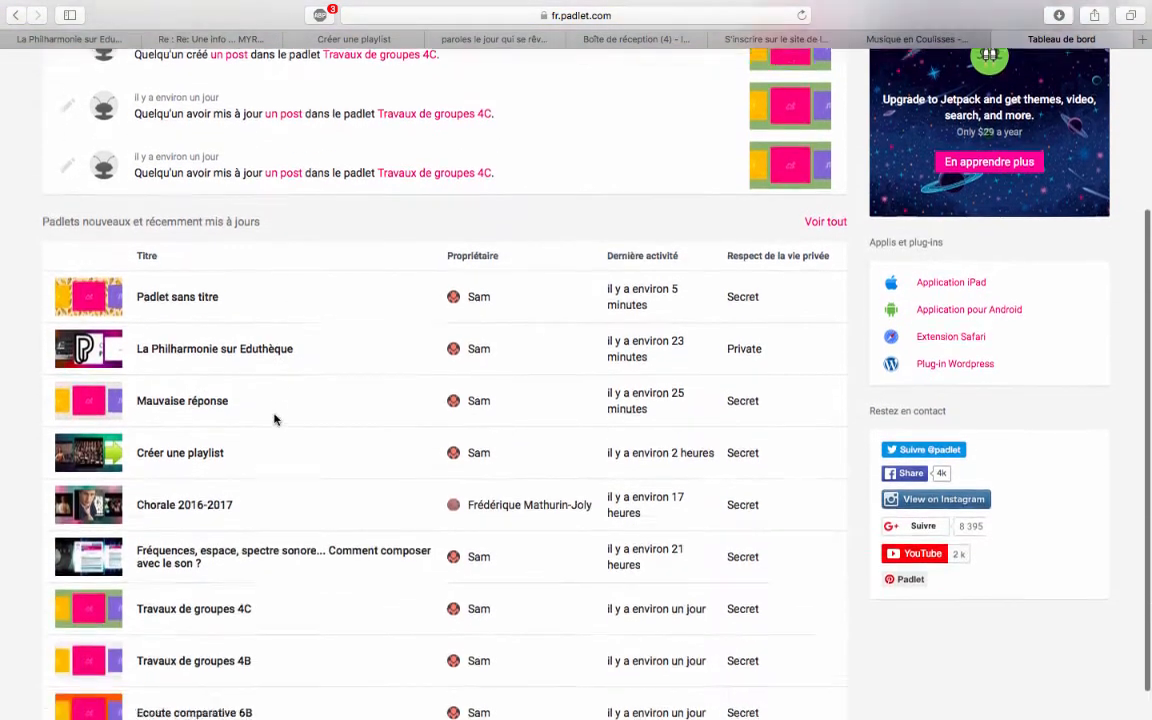
pyautogui.scroll(6, 275, 420)
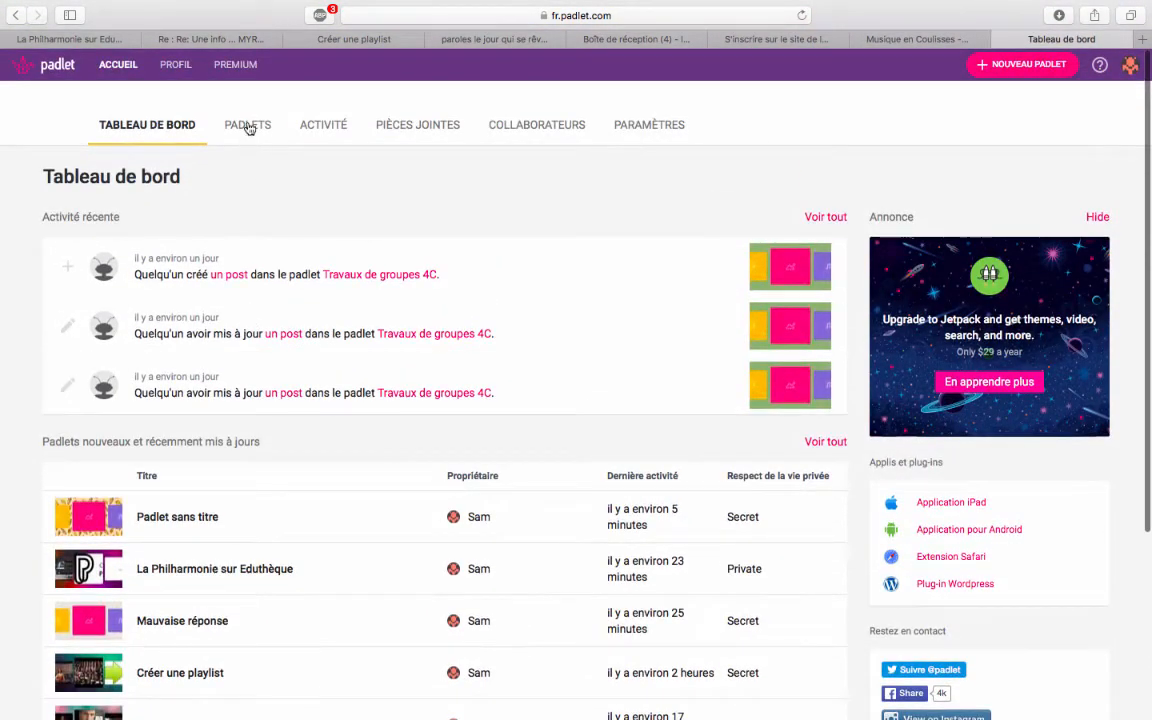
pyautogui.click(248, 124)
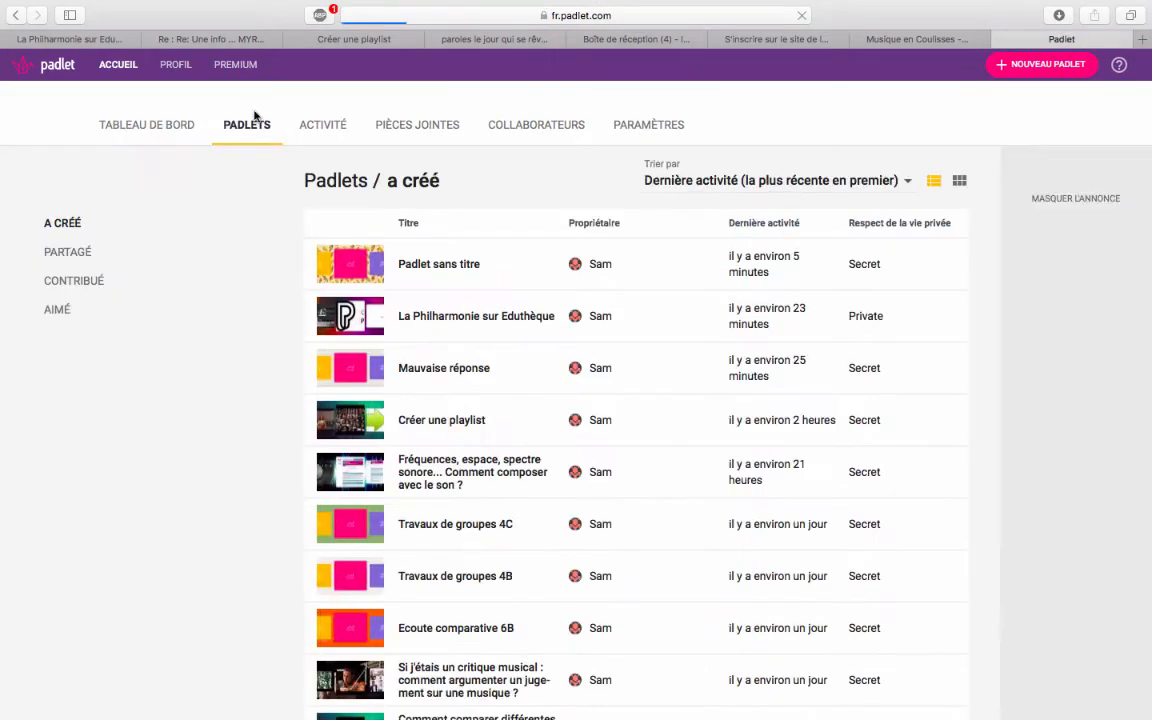
pyautogui.scroll(-6, 275, 418)
pyautogui.scroll(-15, 275, 418)
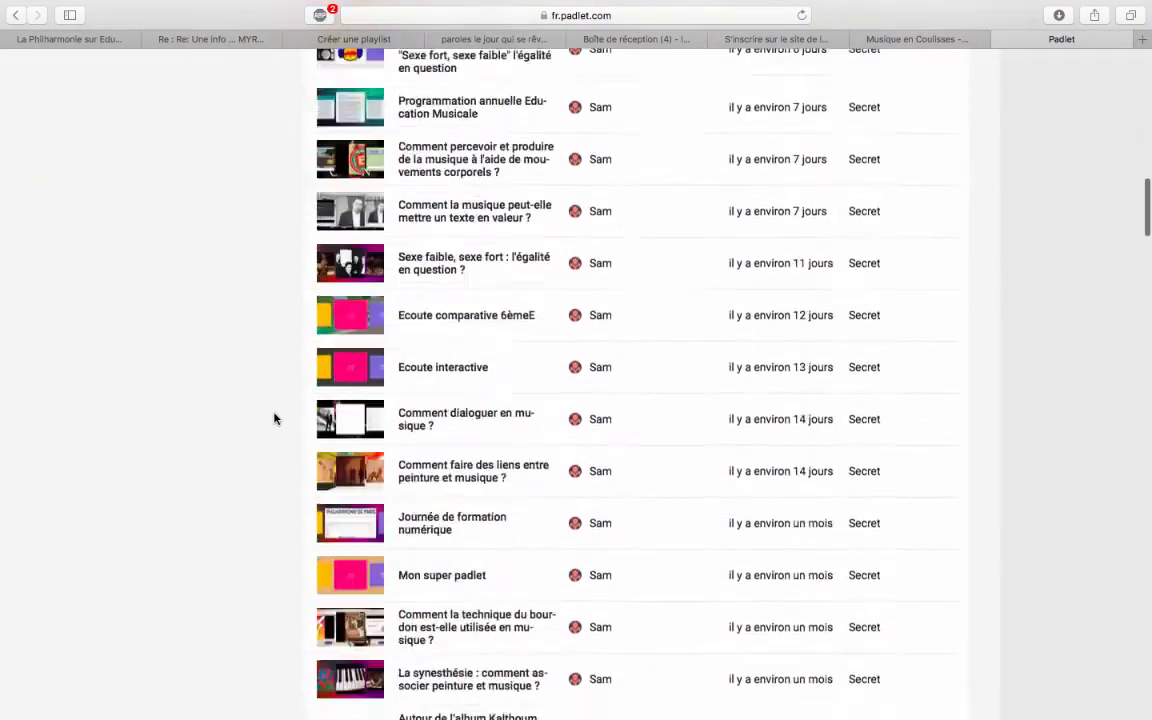
pyautogui.scroll(6, 275, 418)
pyautogui.scroll(15, 275, 418)
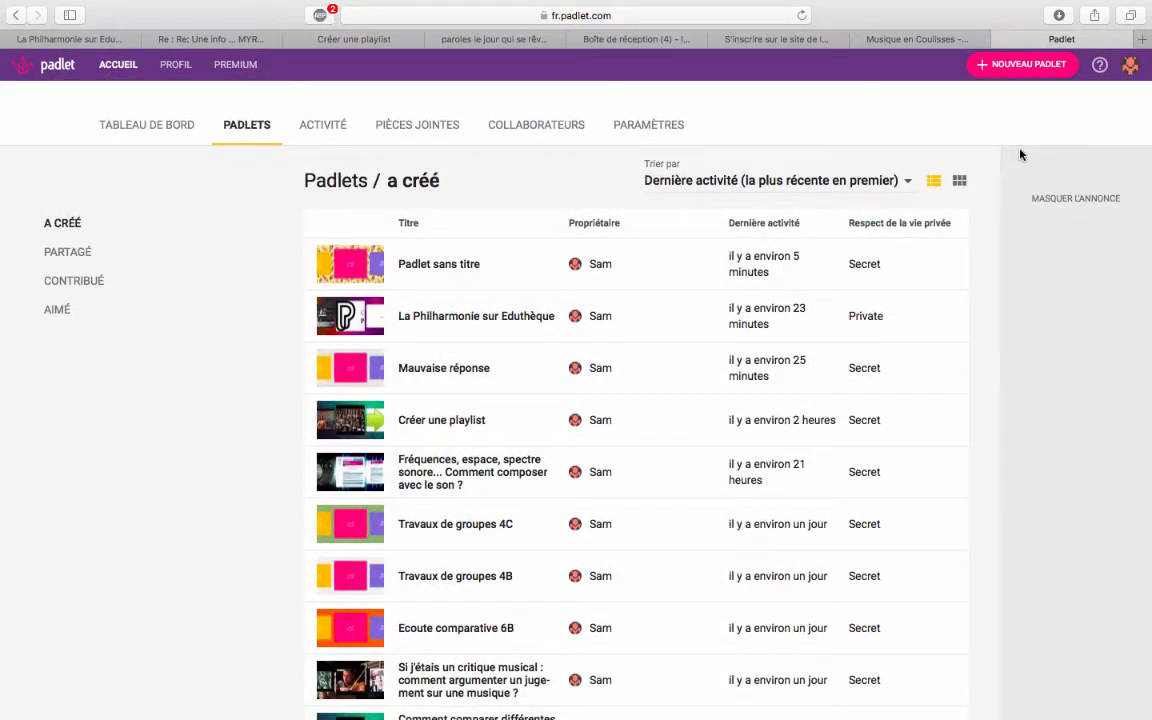
# - Create a new padlet titled "Padlet n°1" with the description "Collège"
pyautogui.click(1015, 70)
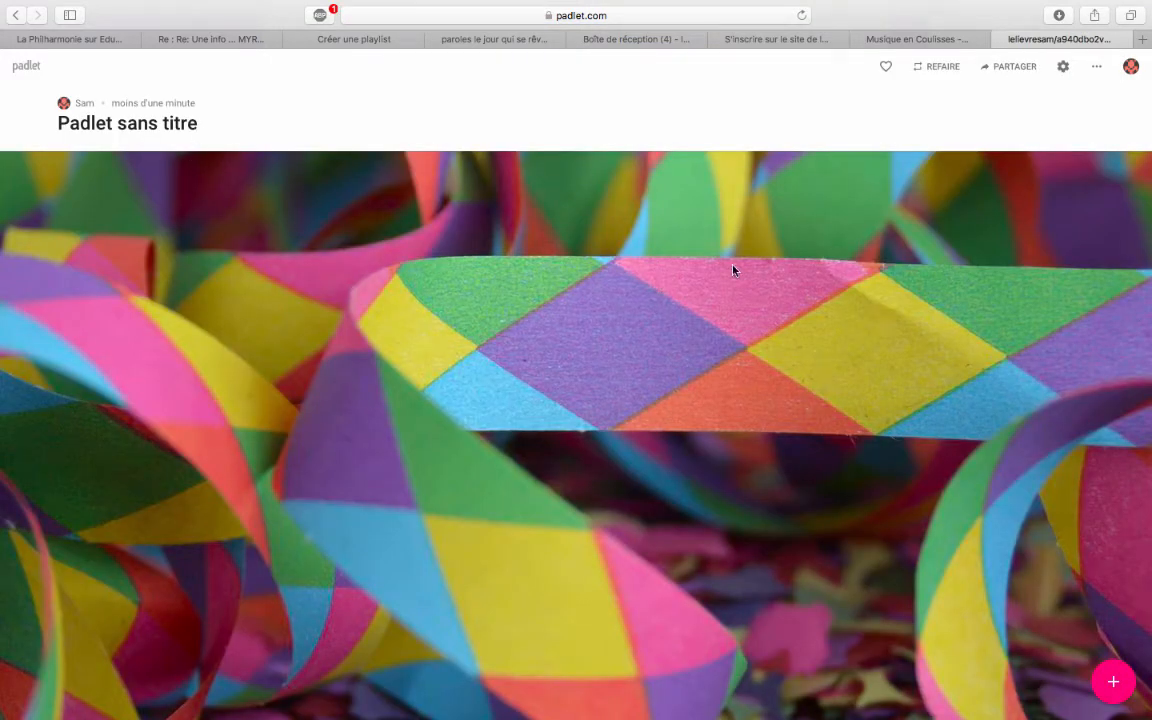
pyautogui.click(1062, 68)
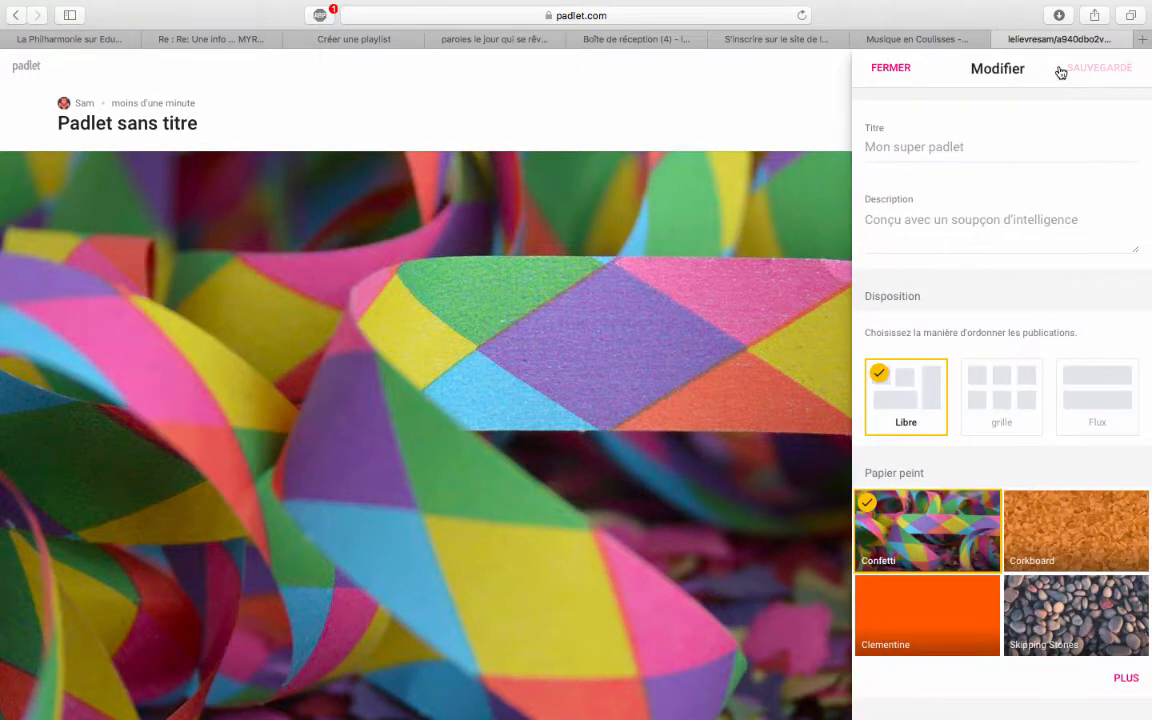
pyautogui.click(876, 149)
pyautogui.write('Padlet n°1')
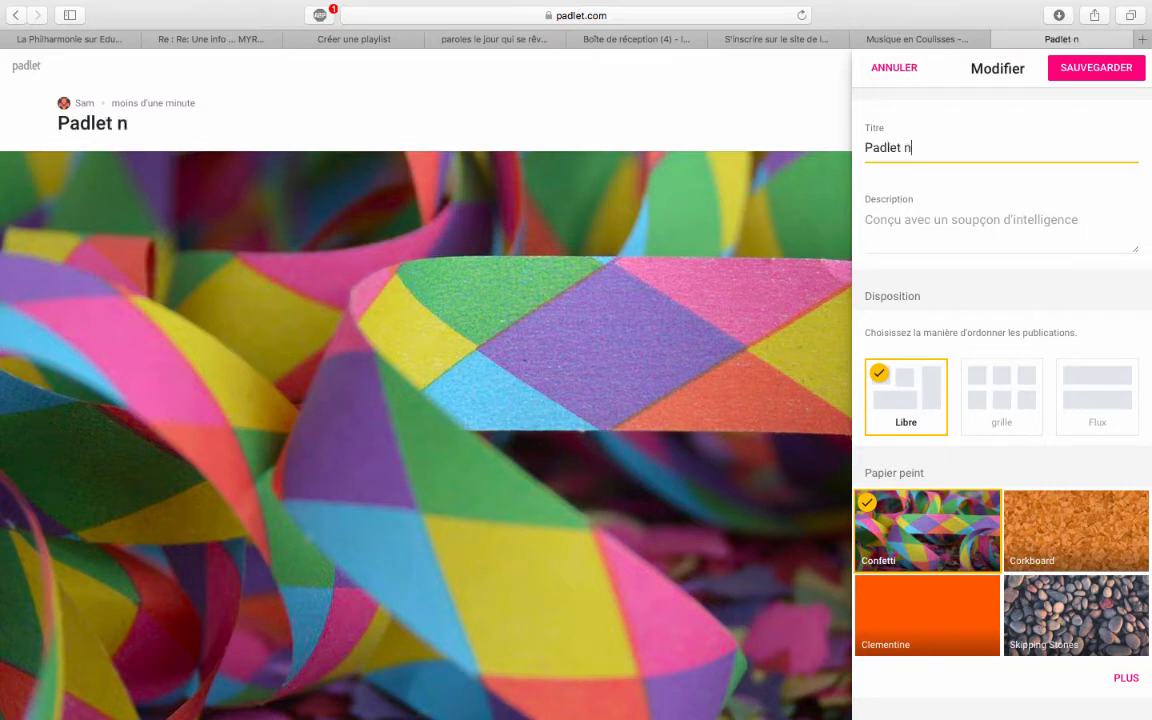
pyautogui.click(921, 213)
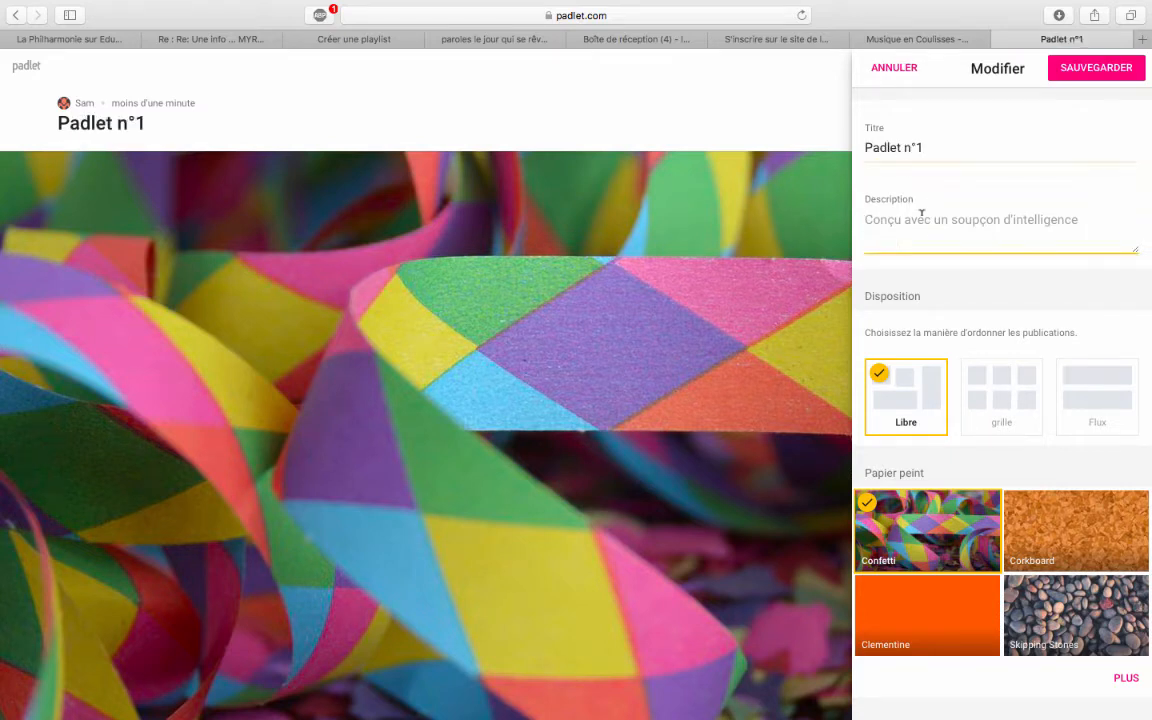
pyautogui.write('Collège')
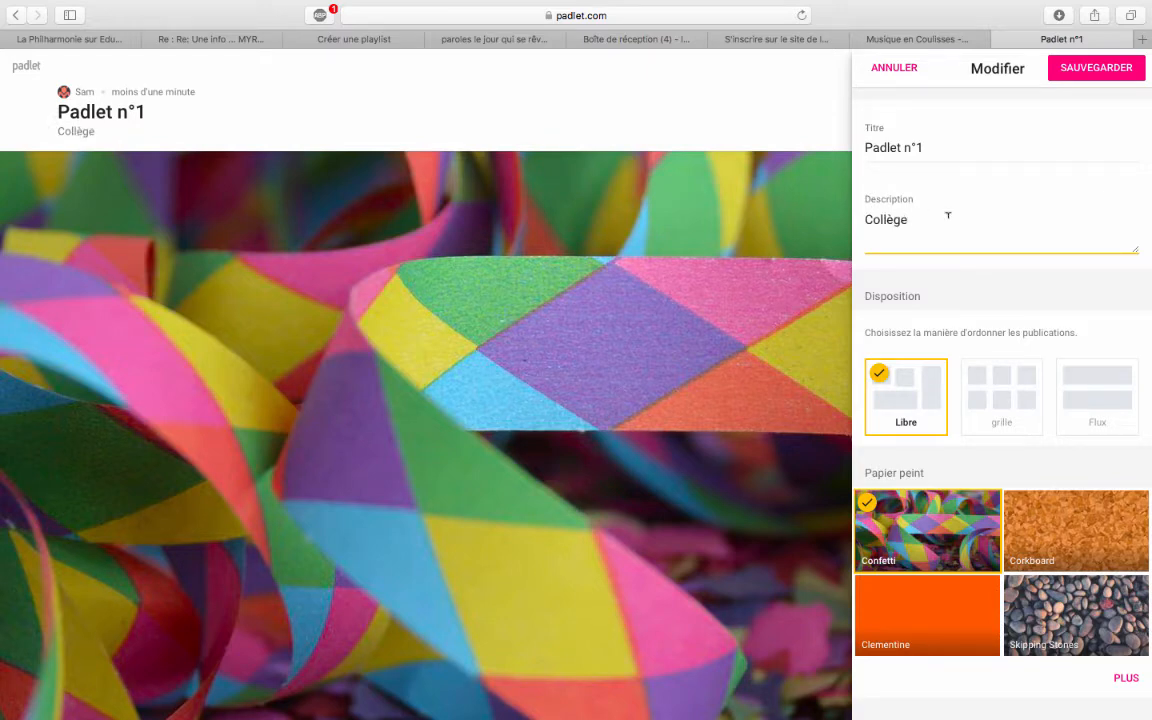
# - Set the padlet's wallpaper to Nori from the full gallery and save the settings
pyautogui.scroll(-3, 1000, 450)
pyautogui.click(1127, 538)
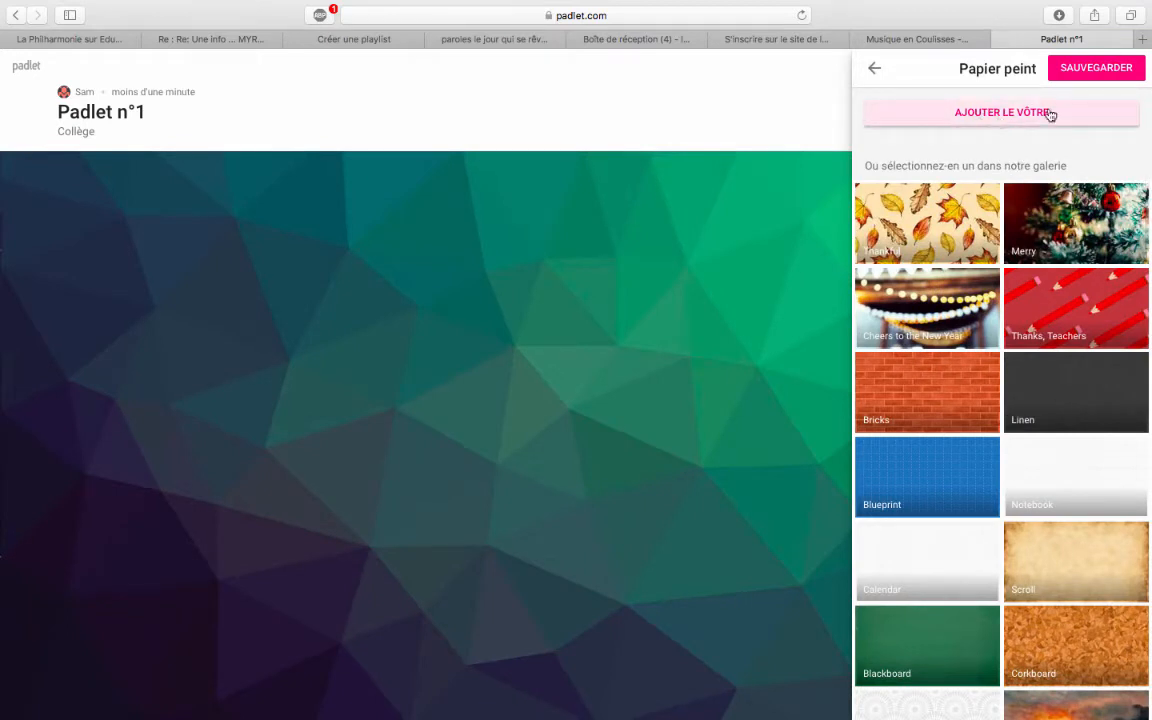
pyautogui.click(1100, 68)
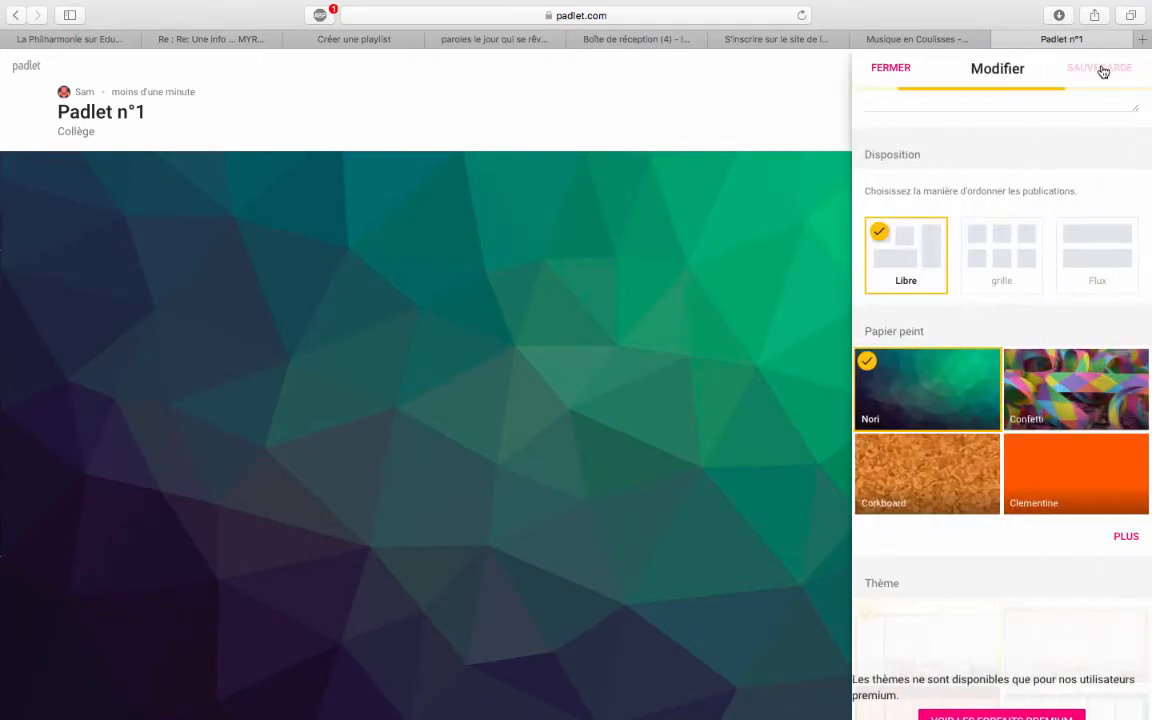
pyautogui.scroll(3, 1010, 330)
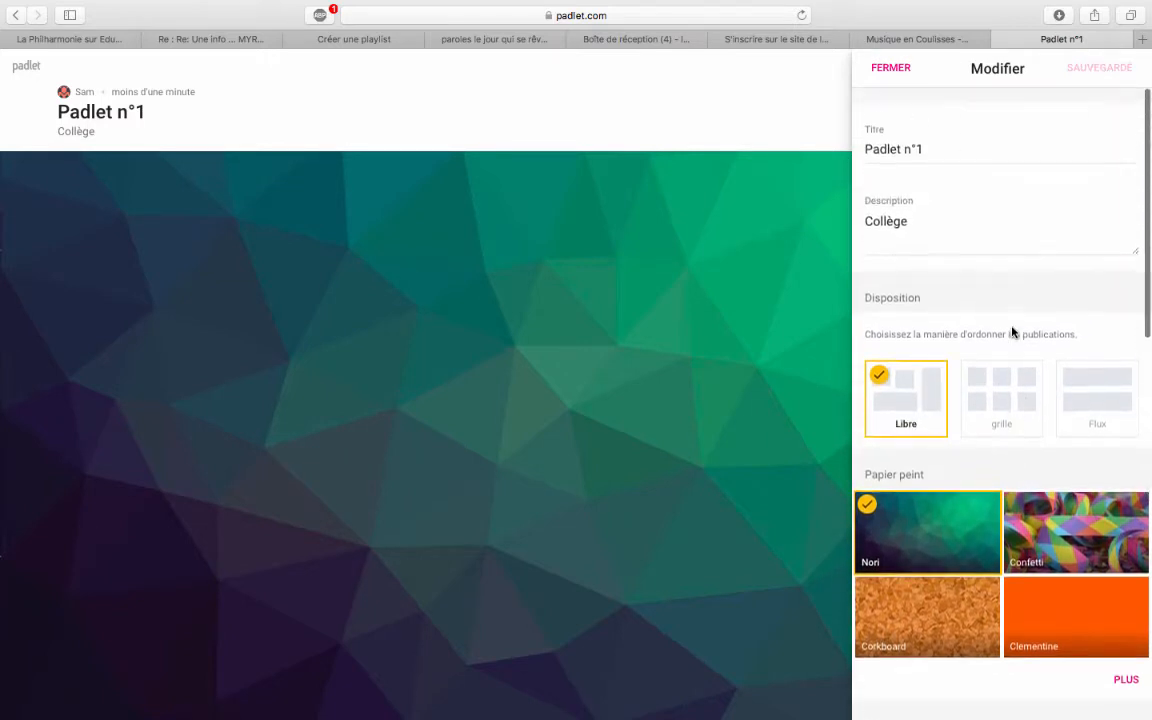
pyautogui.click(891, 70)
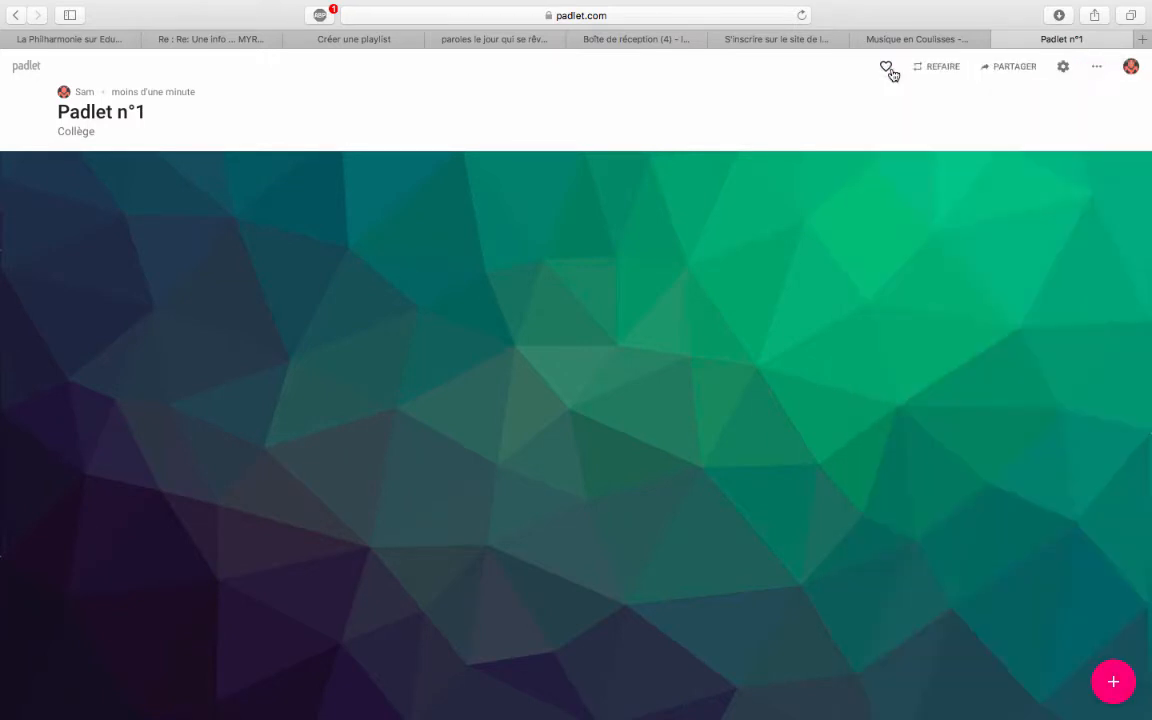
# - Go through the Privé, password-protected and Secret privacy options in the sharing settings, and save the padlet as Public
pyautogui.click(1018, 70)
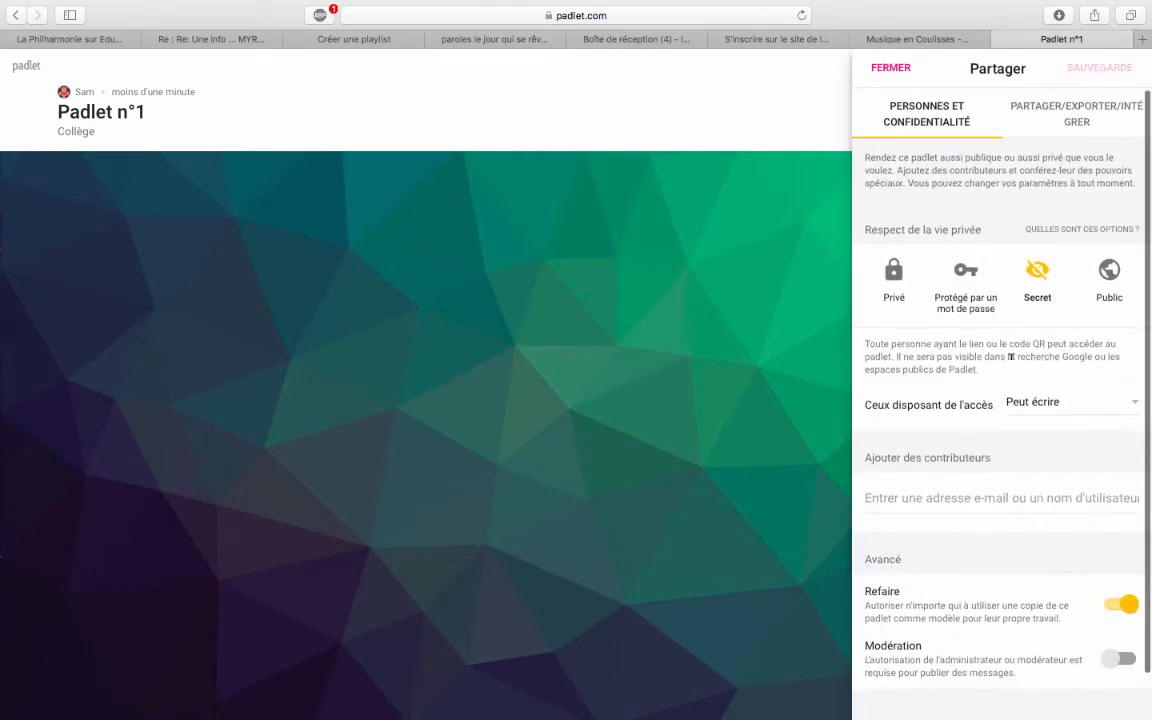
pyautogui.scroll(-1, 1010, 356)
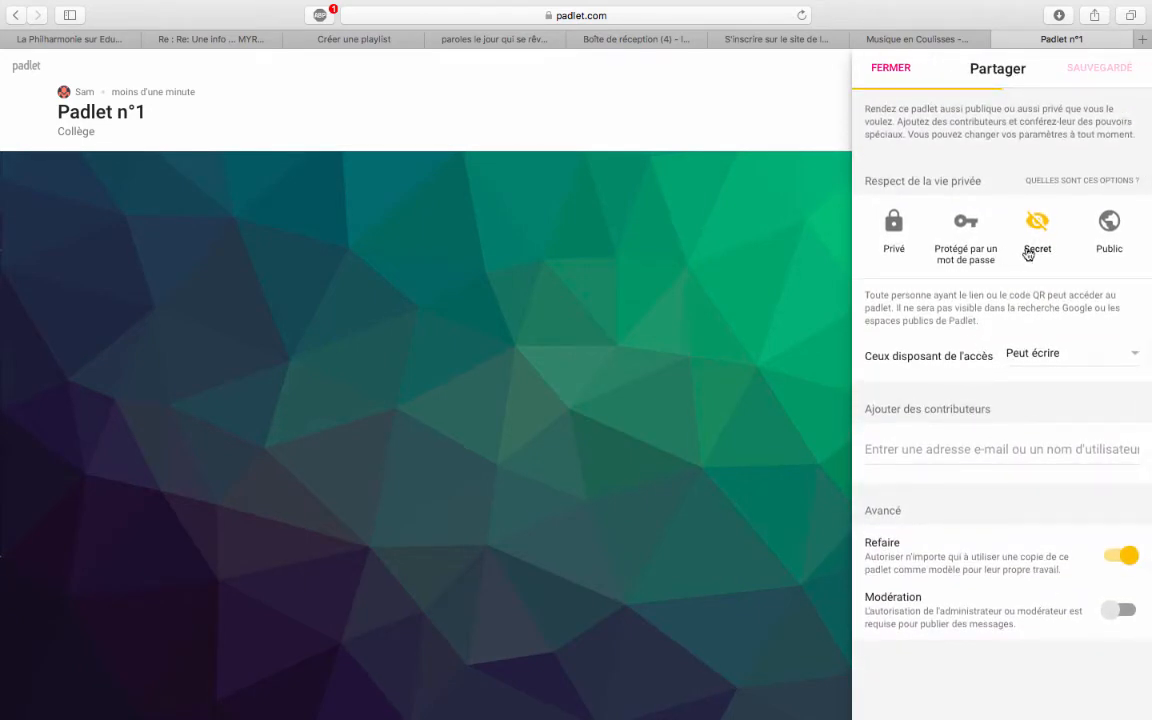
pyautogui.scroll(1, 899, 231)
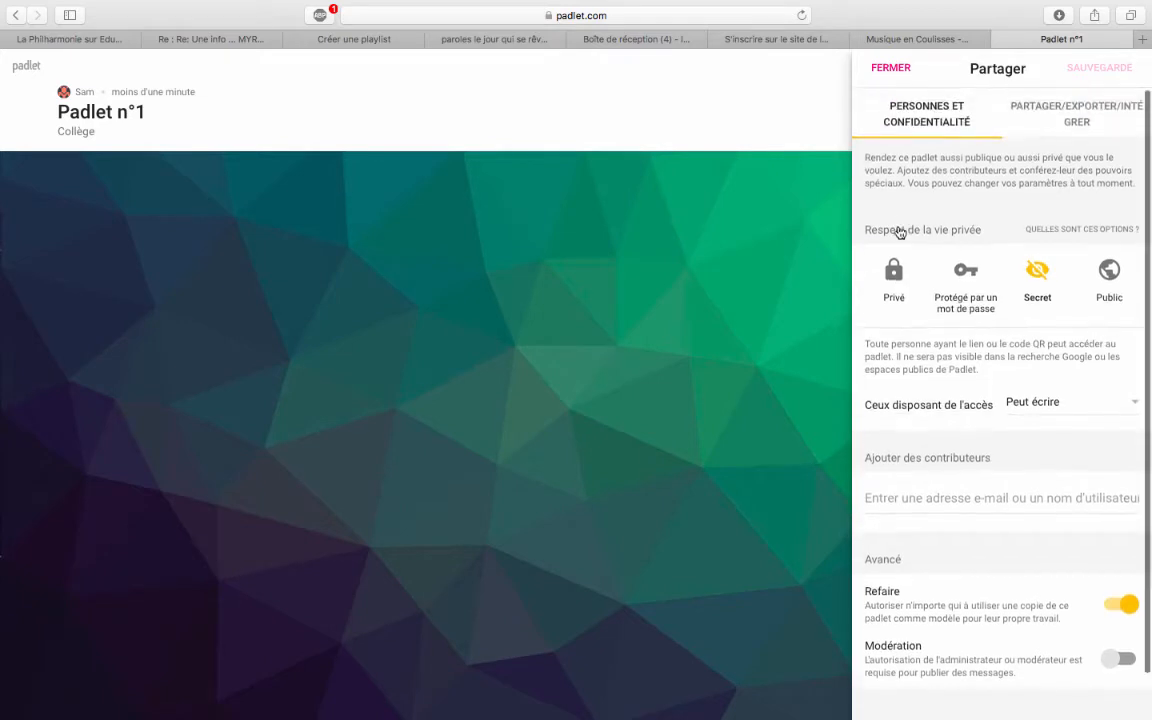
pyautogui.click(895, 284)
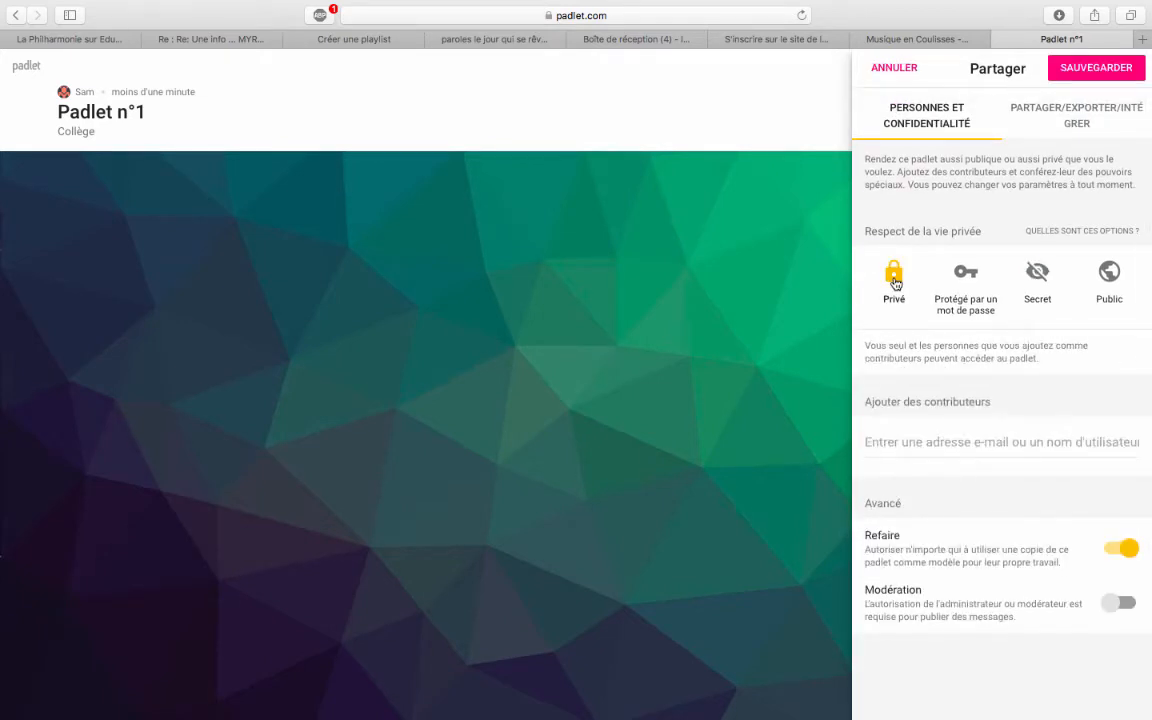
pyautogui.click(958, 311)
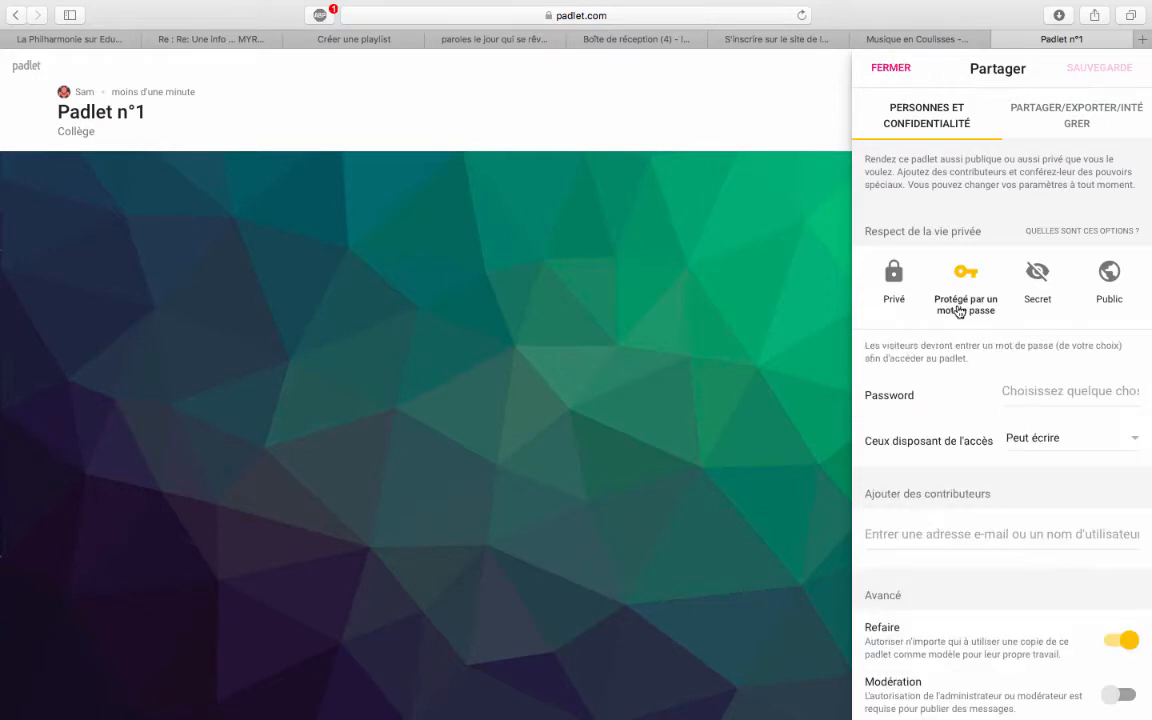
pyautogui.click(1034, 304)
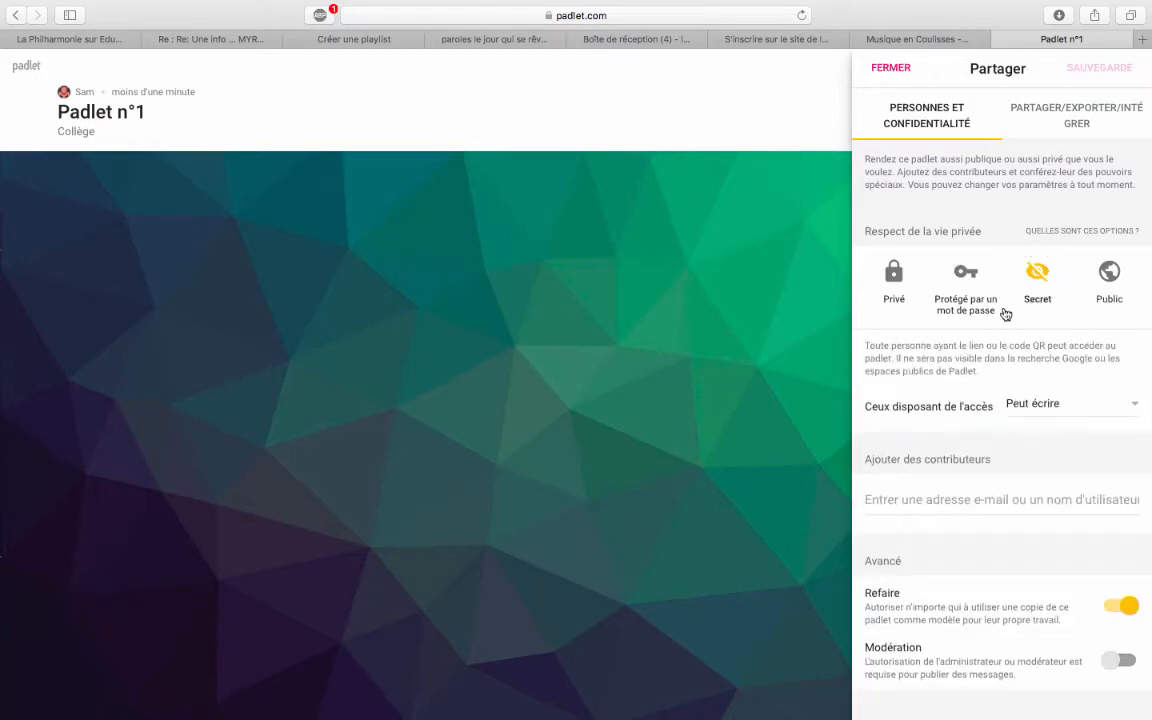
pyautogui.click(1104, 274)
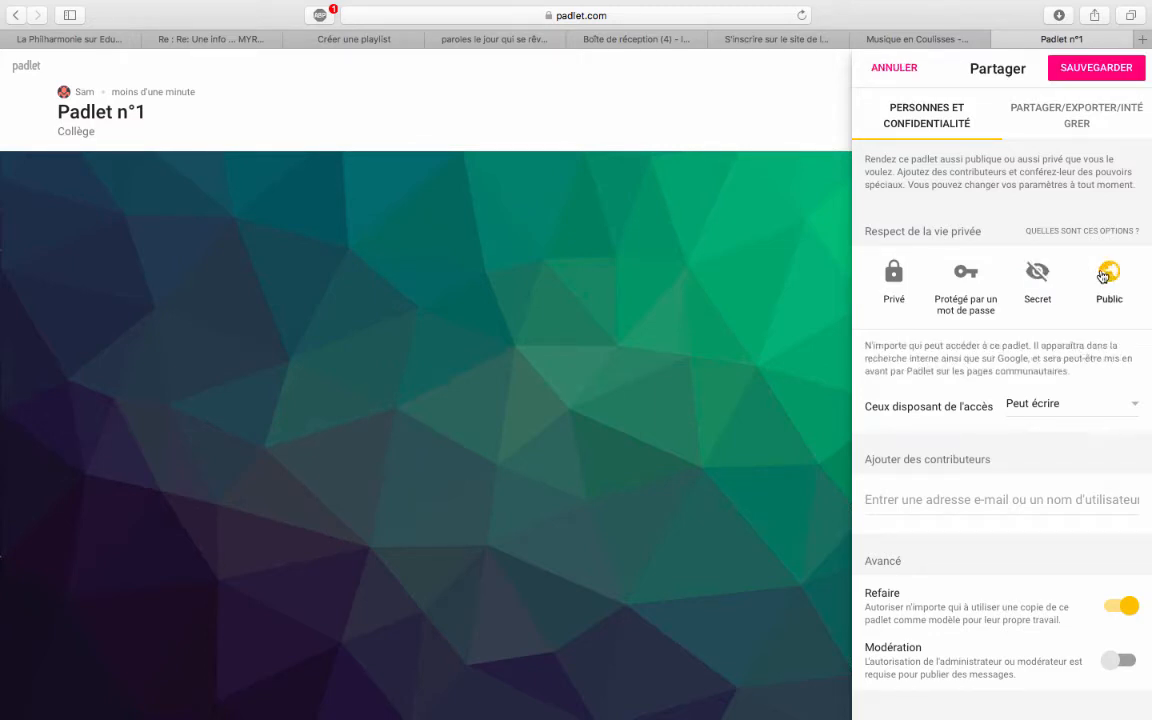
pyautogui.scroll(-1, 938, 404)
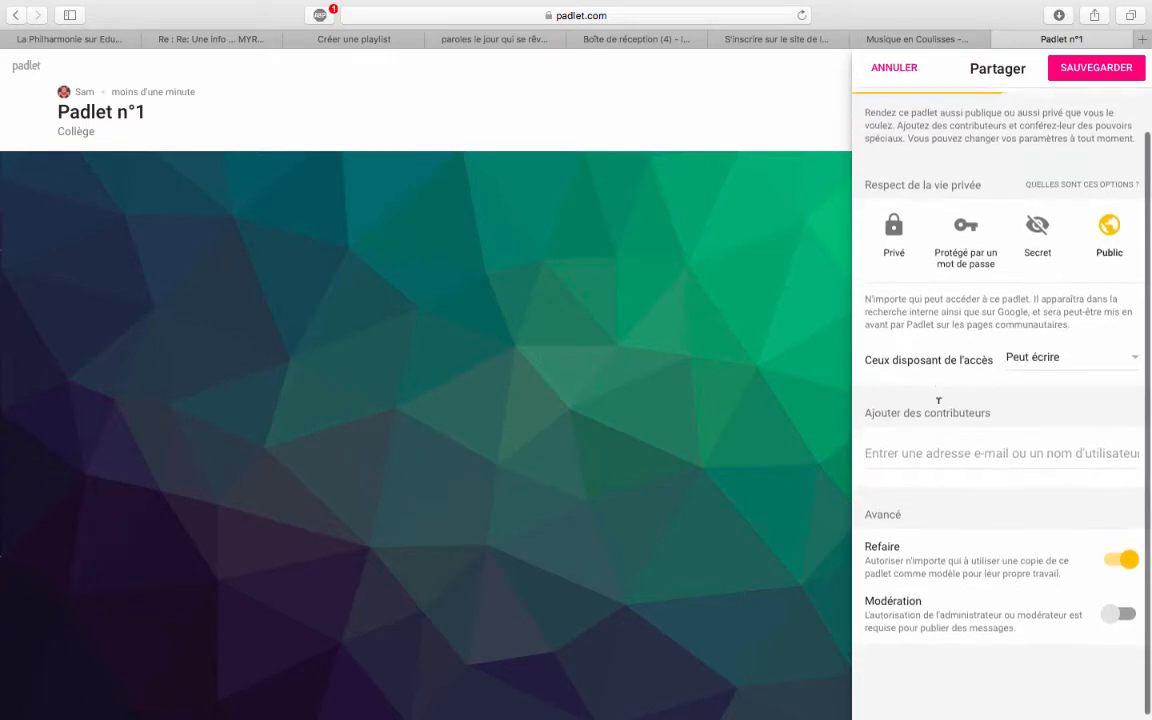
pyautogui.click(1132, 359)
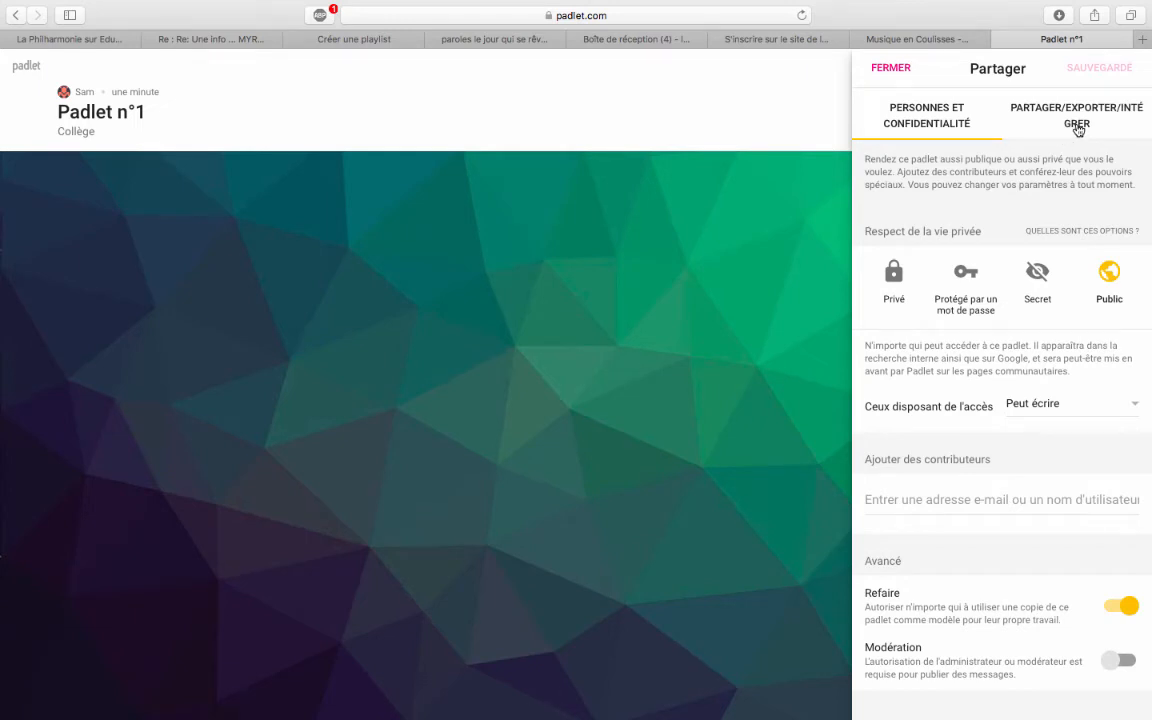
# - View the padlet's printable QR code from the share and export options and return to the padlet
pyautogui.click(1078, 128)
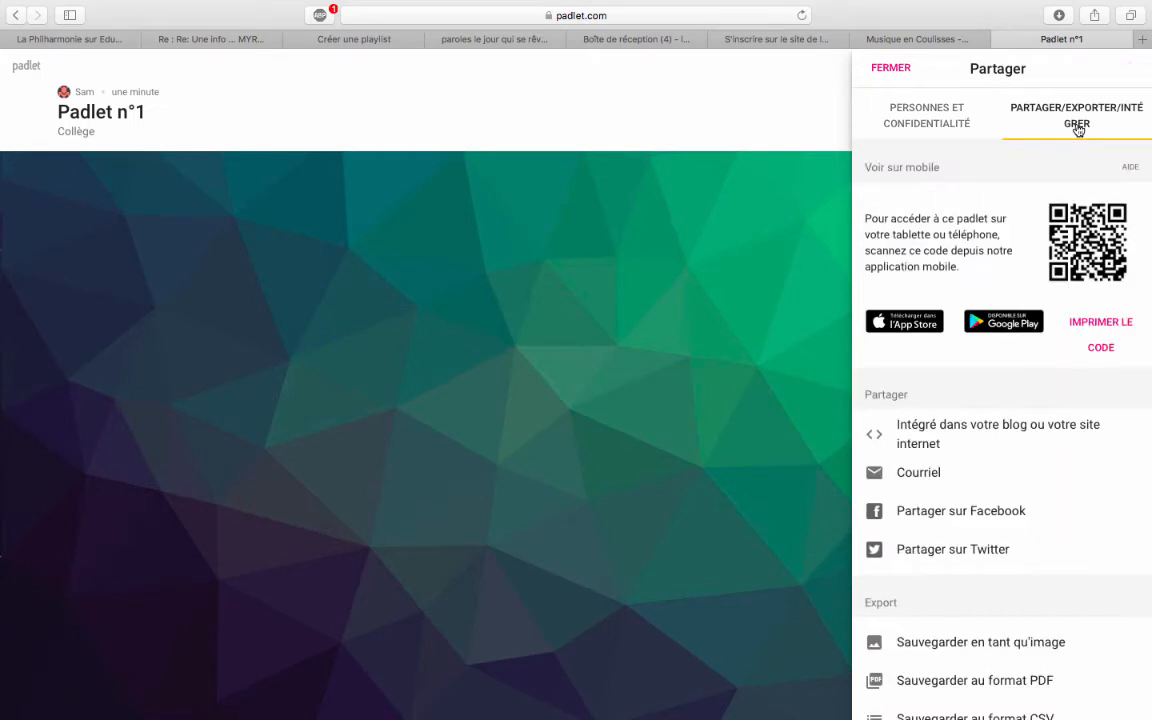
pyautogui.click(1099, 347)
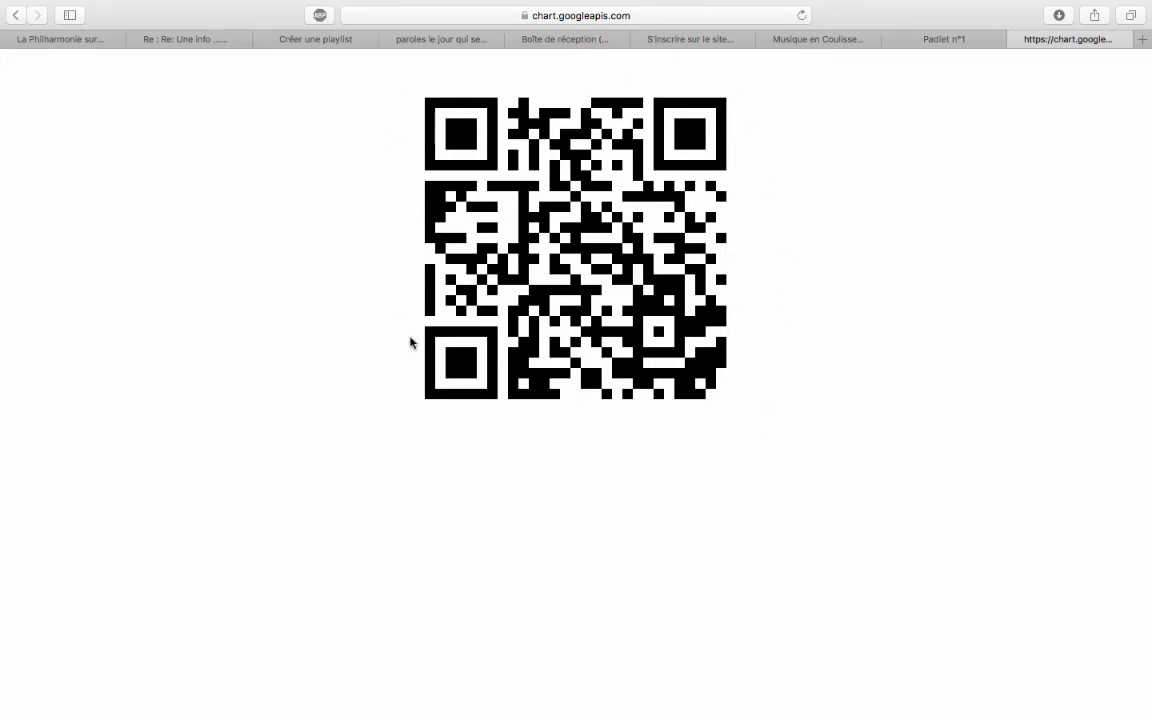
pyautogui.click(938, 40)
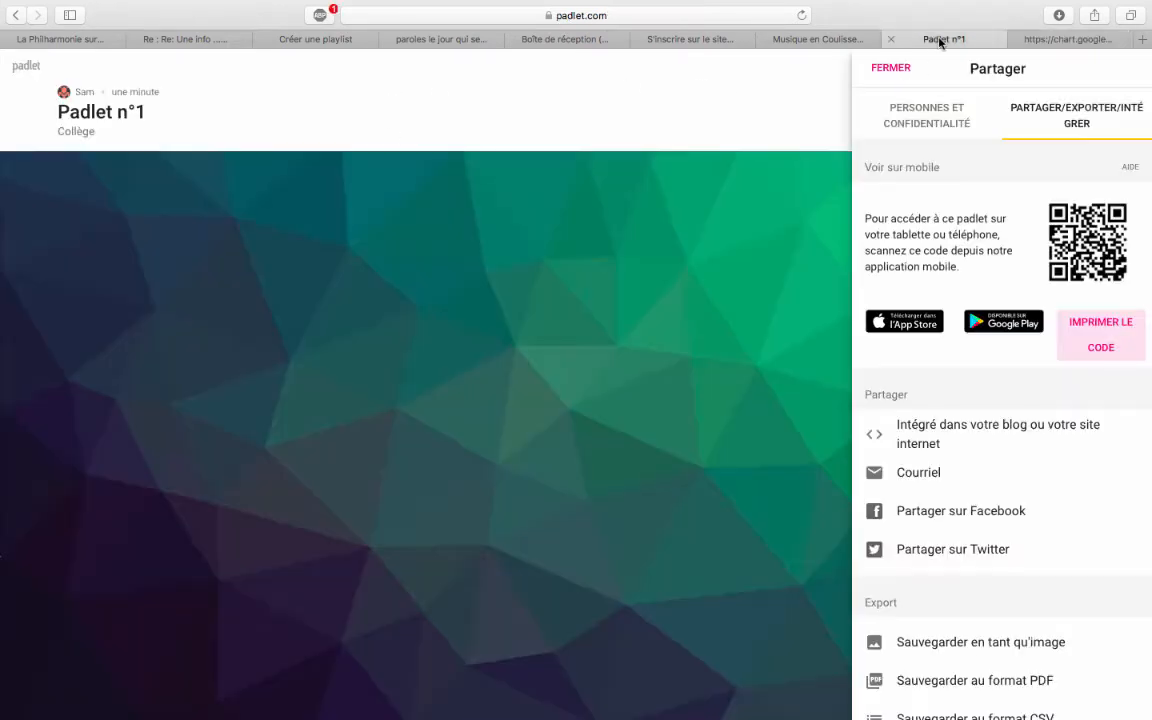
# - Examine the padlet's website embed code and its sharing and export options, then close the sharing settings
pyautogui.scroll(-3, 900, 435)
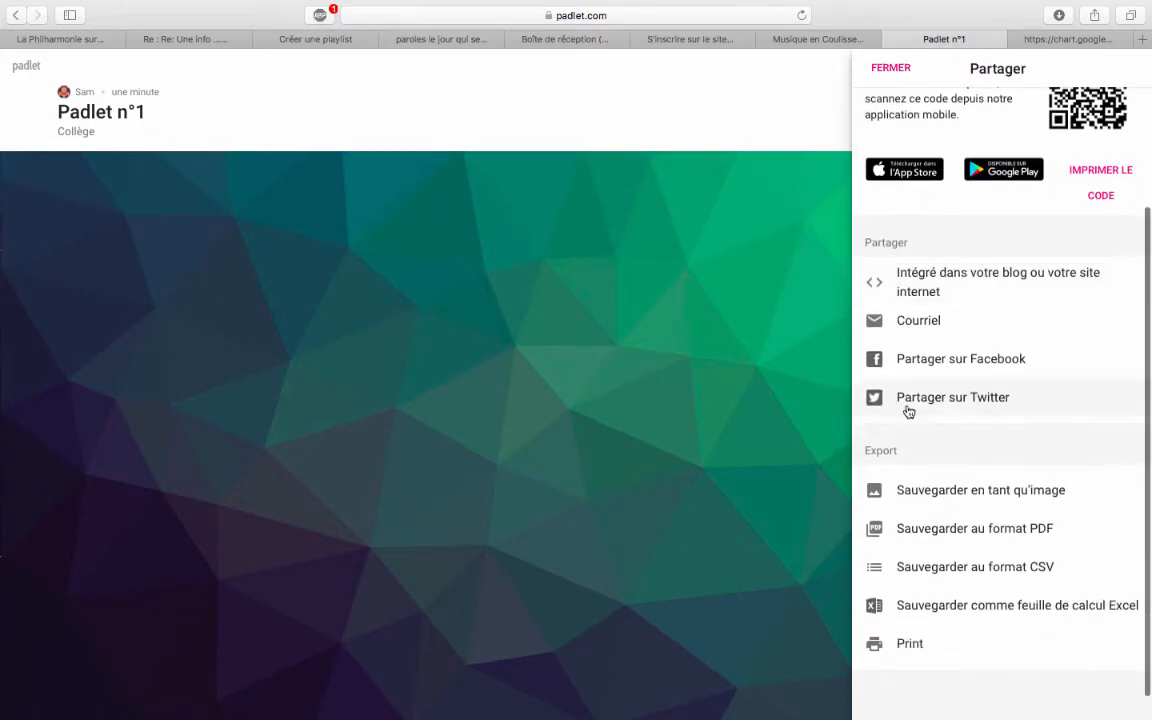
pyautogui.click(936, 283)
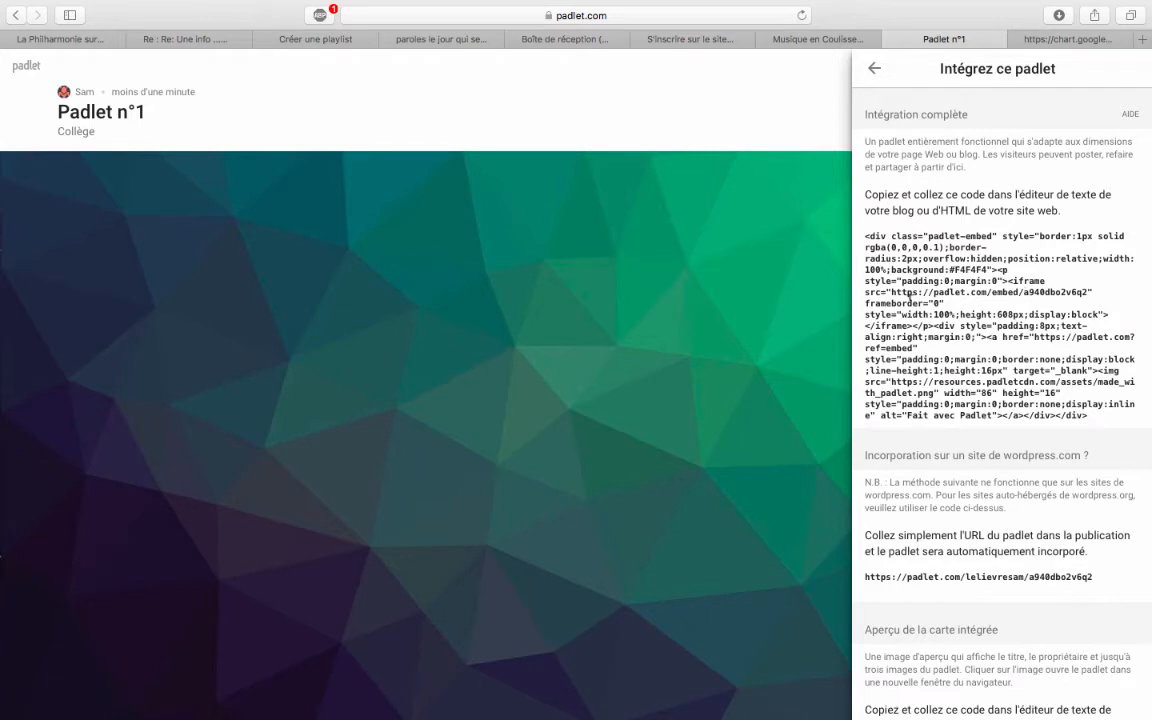
pyautogui.scroll(-1, 982, 375)
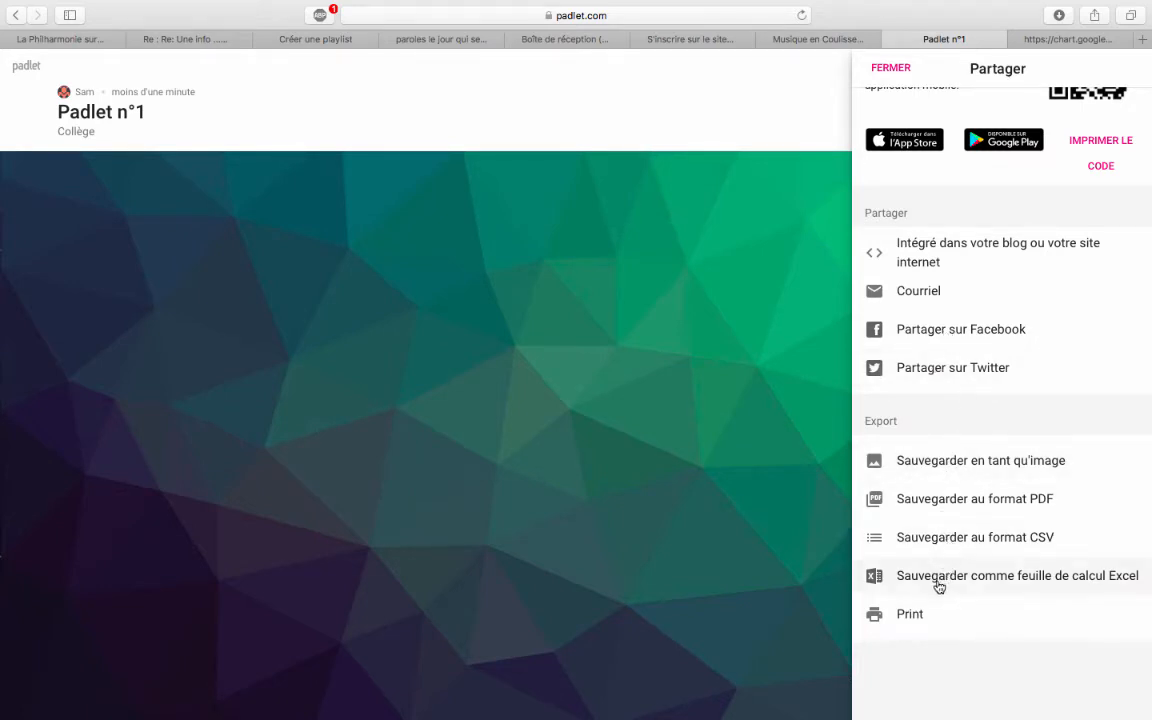
pyautogui.scroll(-2, 920, 620)
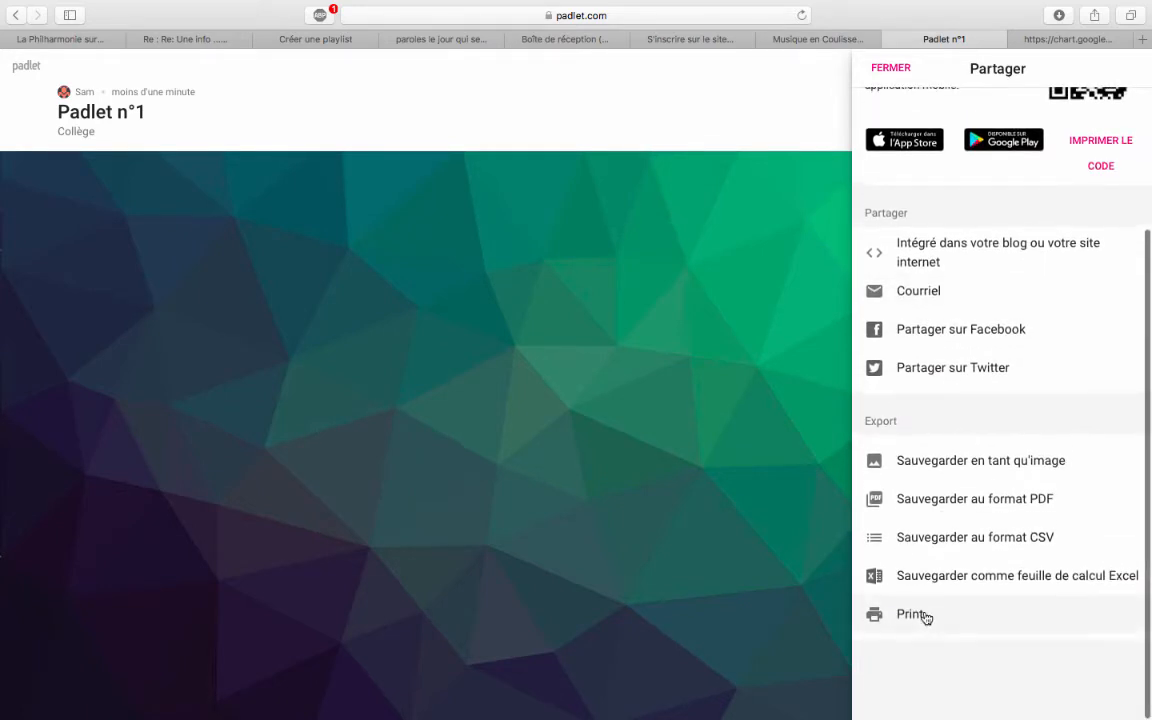
pyautogui.scroll(5, 962, 412)
pyautogui.click(896, 68)
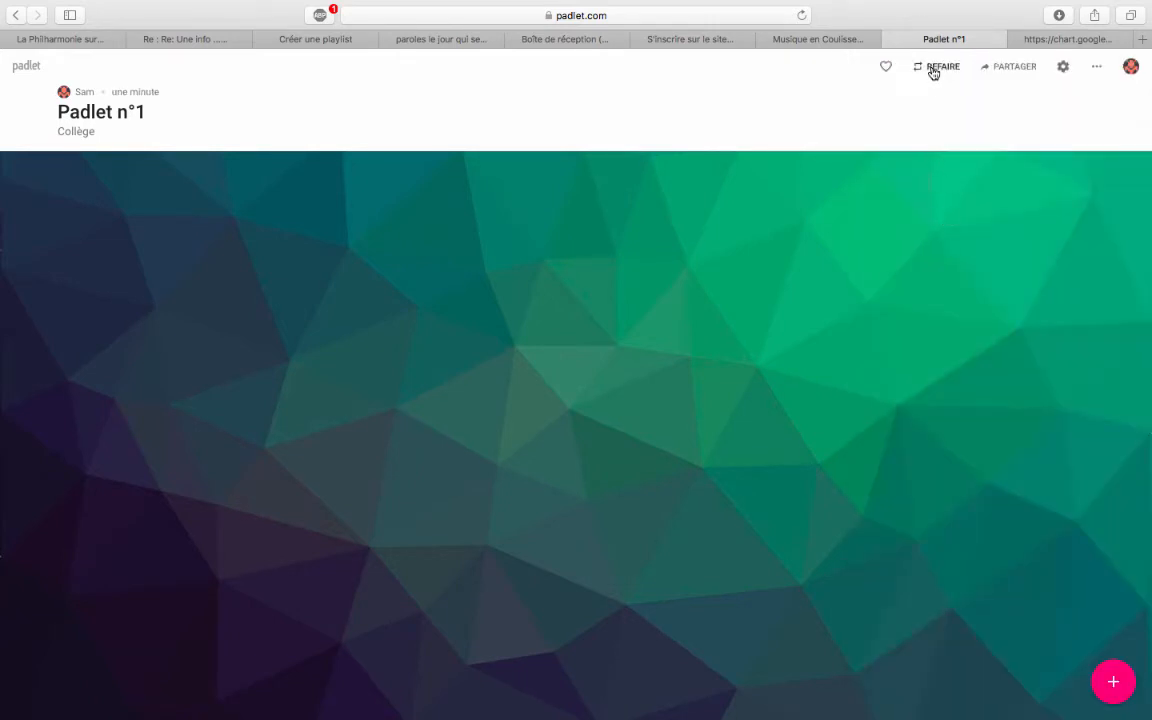
# - Examine the Refaire options for copying the padlet's design, posts, people and privacy, and authorship, then close them without making a copy
pyautogui.click(933, 70)
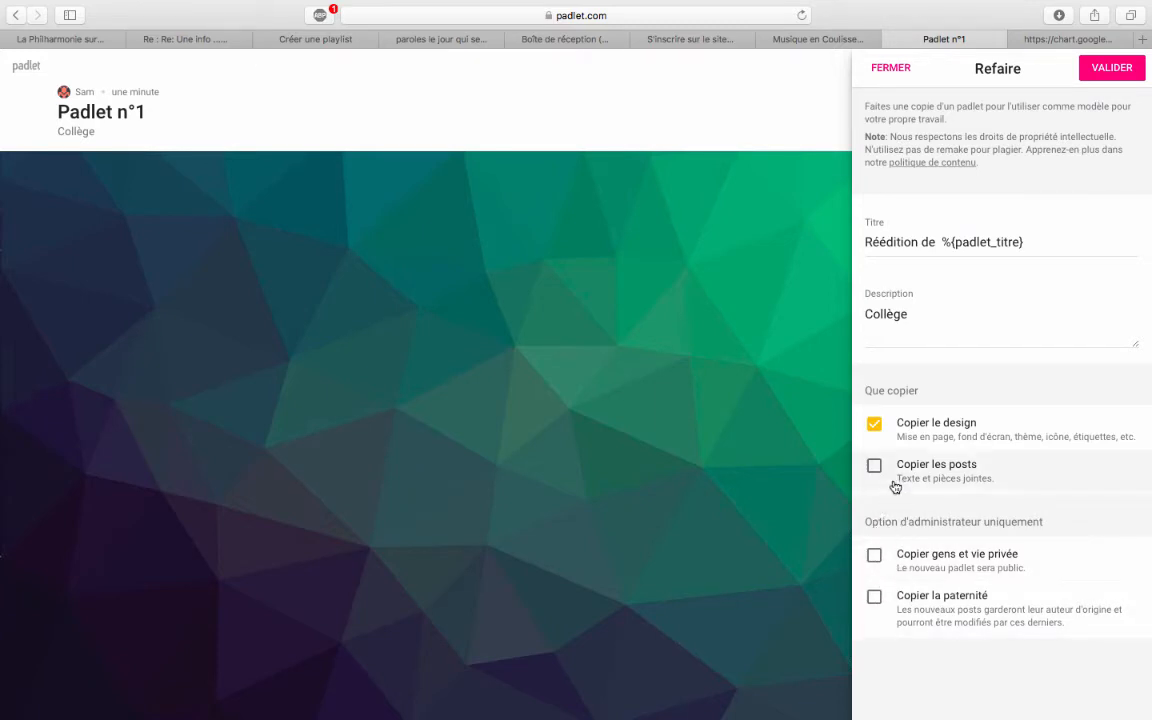
pyautogui.click(655, 373)
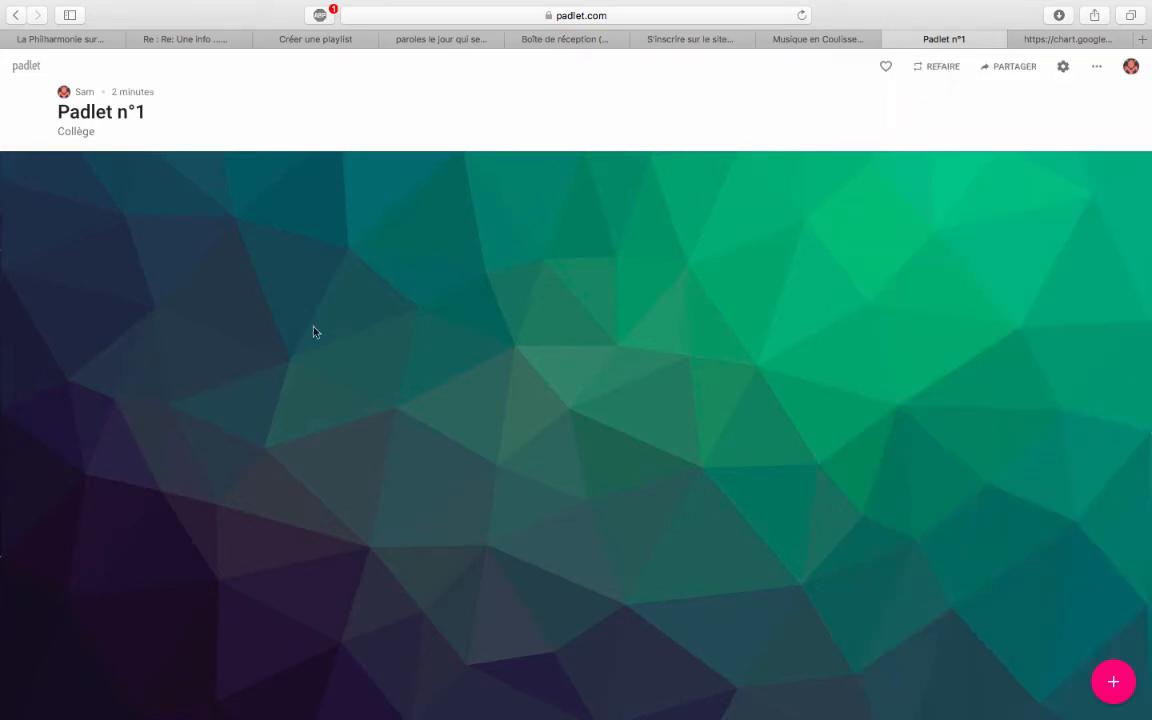
# - Add a post titled "Exemple 1" with the text "Post" to the padlet and open its attachment options
pyautogui.doubleClick(165, 313)
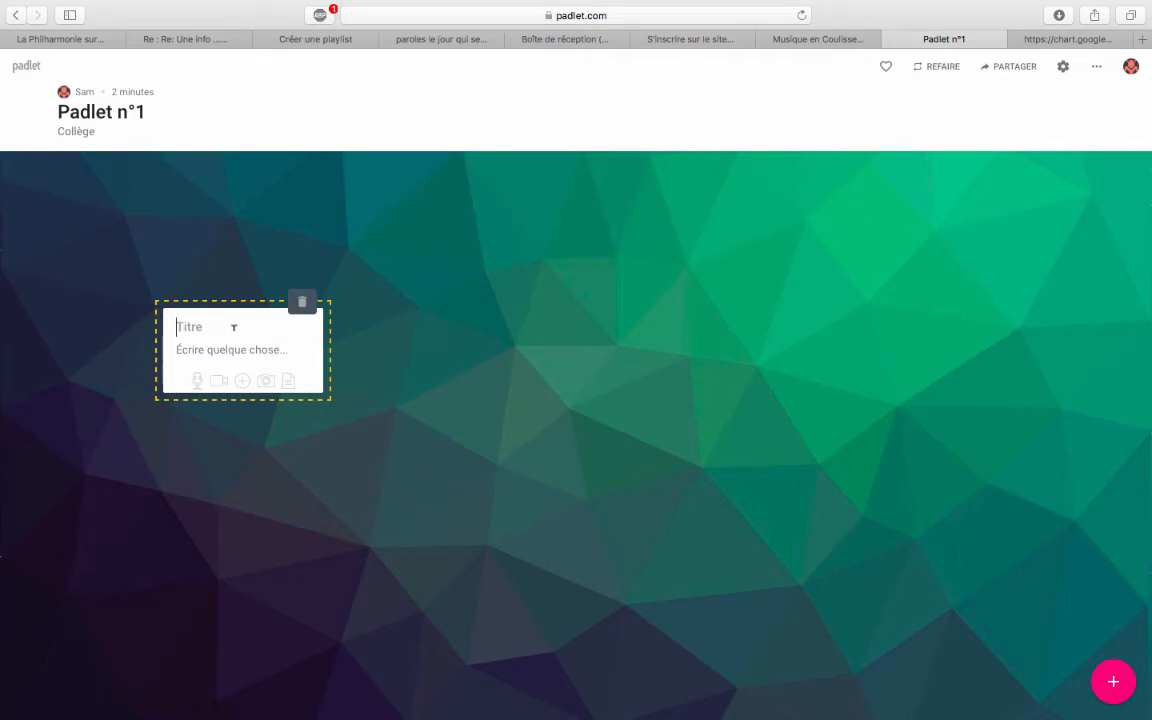
pyautogui.write('Exemple 1')
pyautogui.click(211, 348)
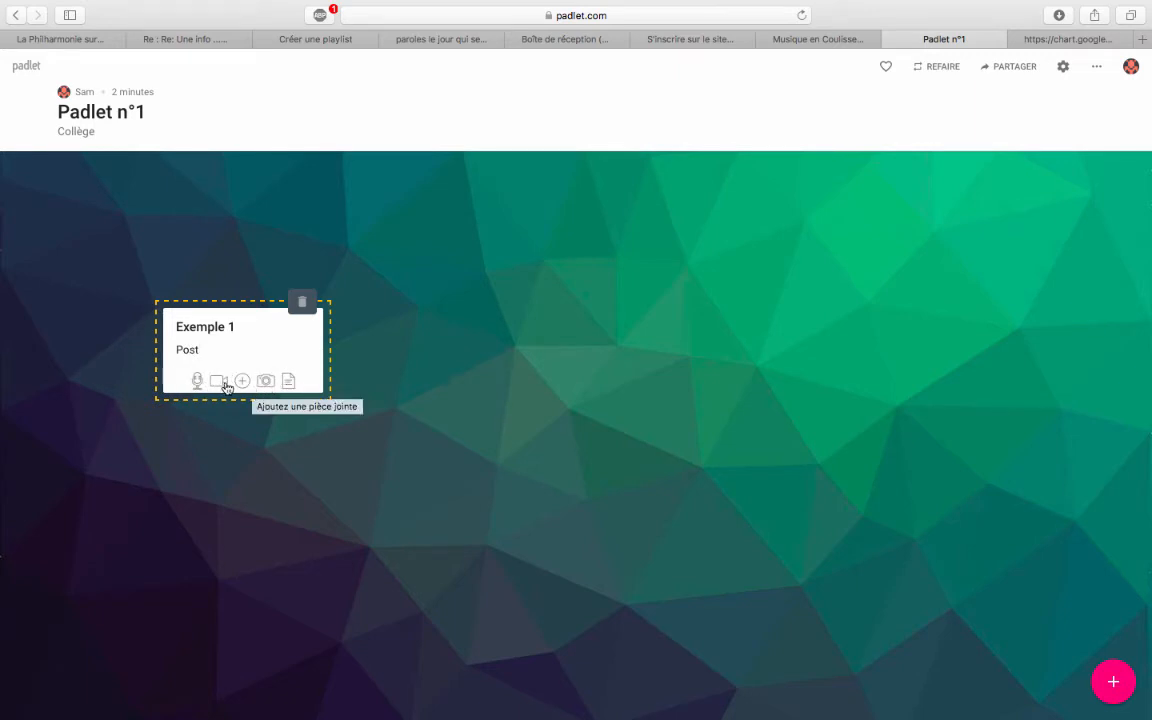
pyautogui.click(241, 381)
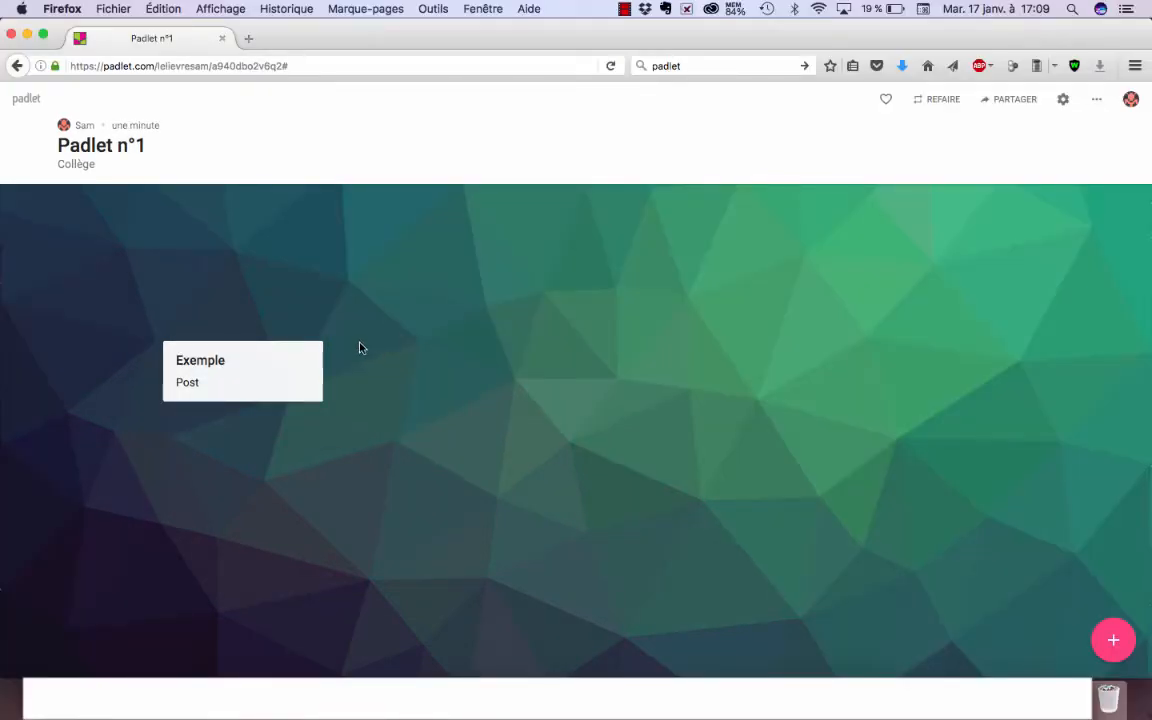
# - Add a post with the image violin-516023_1280.jpg from Téléchargements, enlarge it slightly and place it directly below the Exemple post
pyautogui.doubleClick(414, 337)
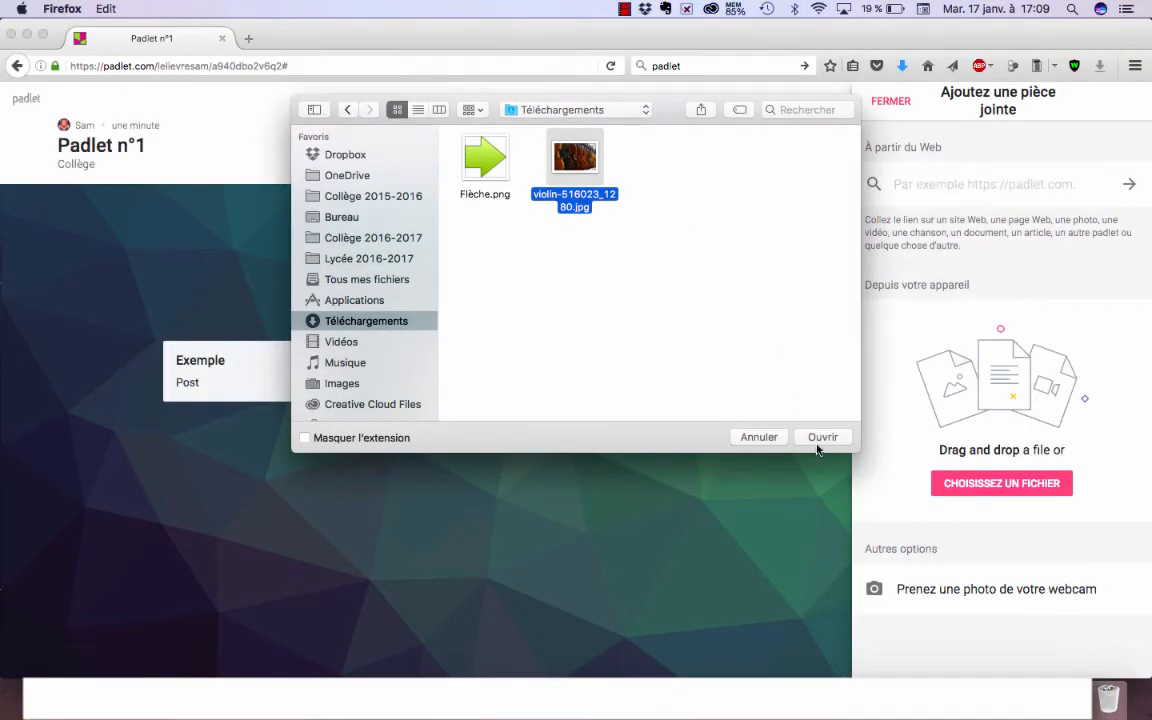
pyautogui.click(822, 437)
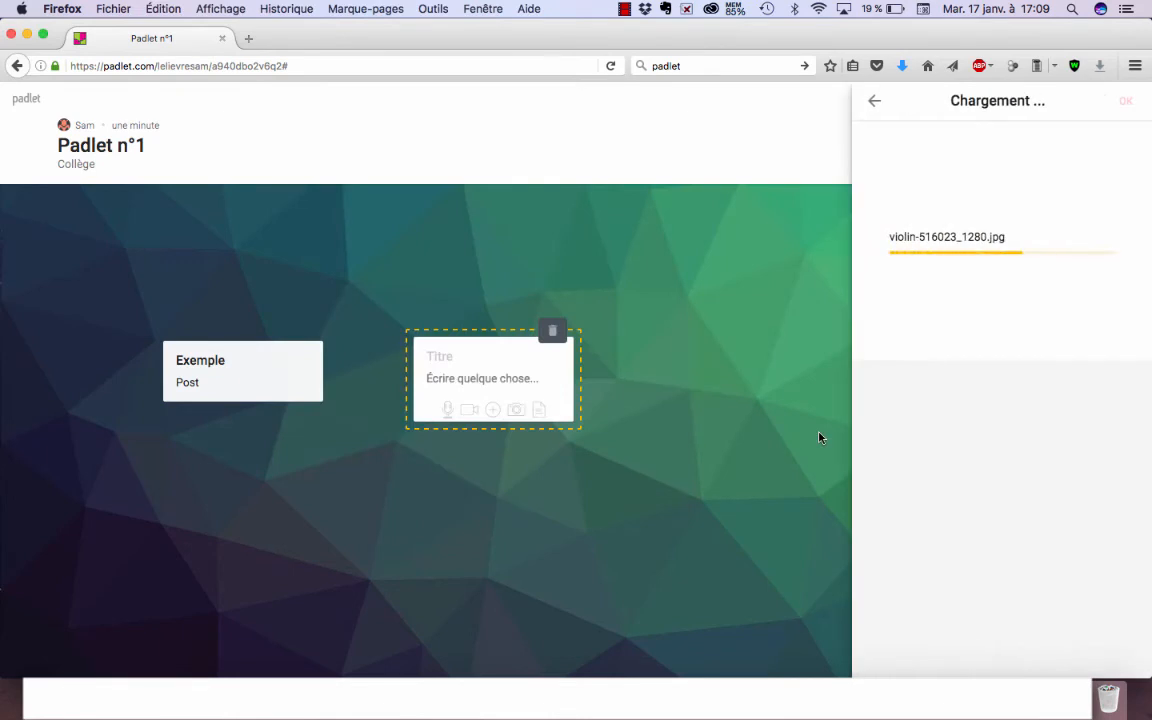
pyautogui.click(673, 44)
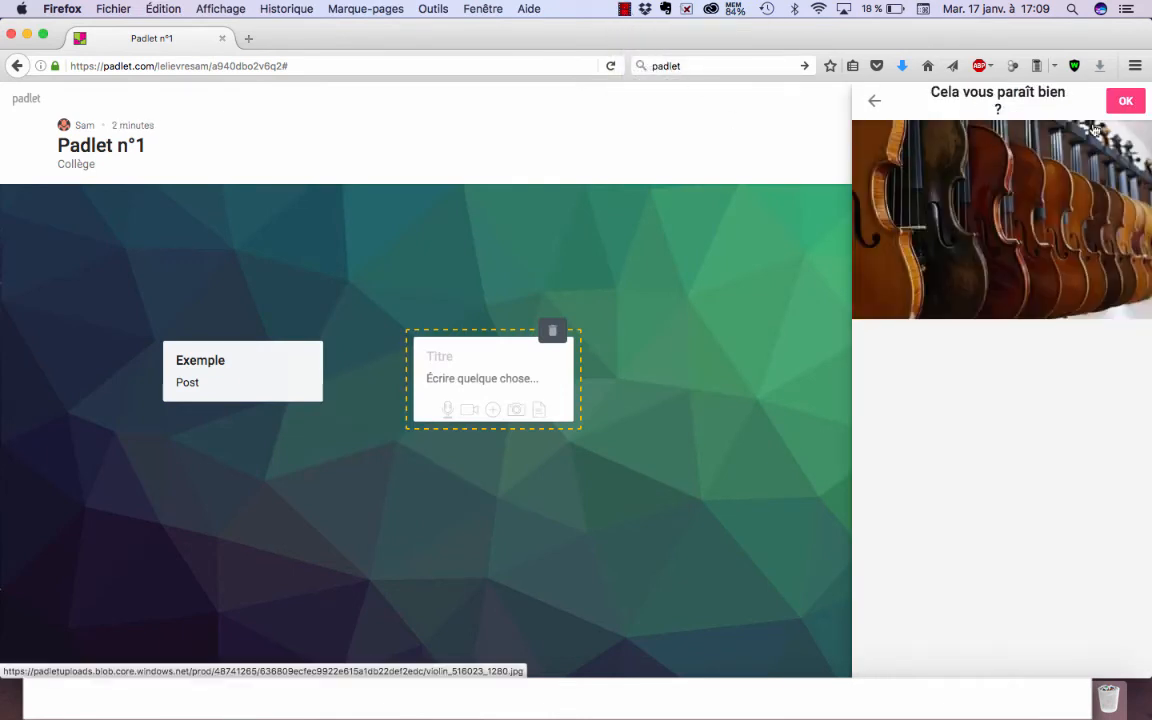
pyautogui.click(1125, 101)
pyautogui.click(776, 315)
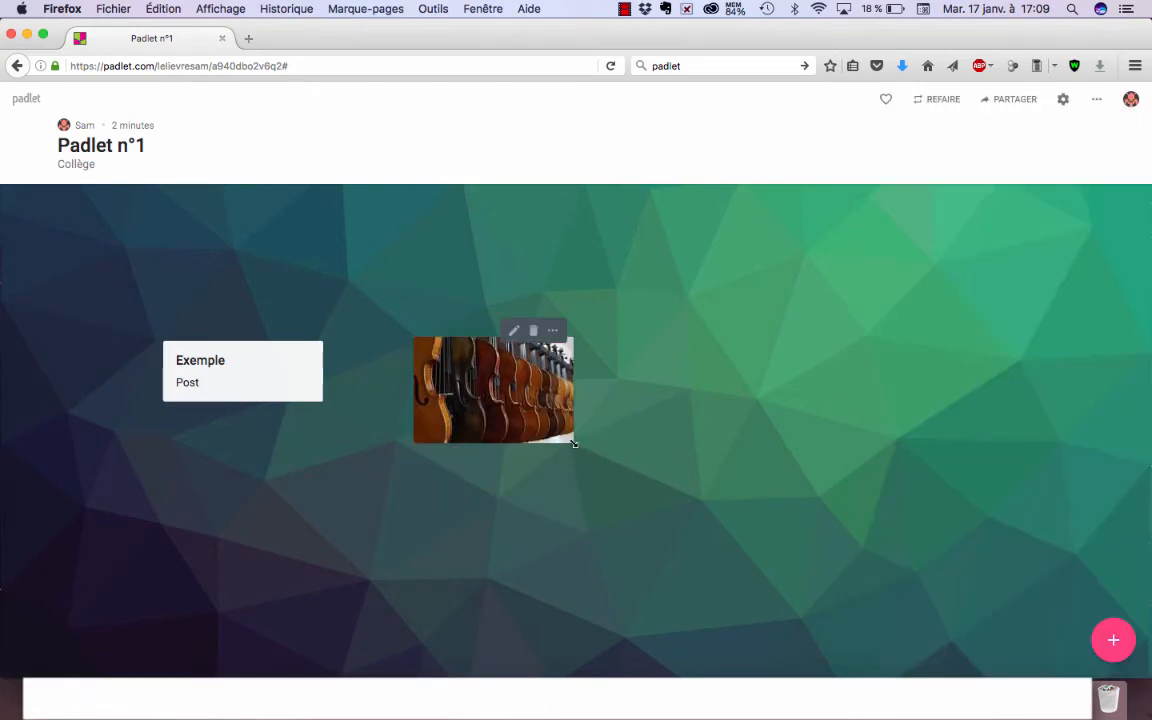
pyautogui.moveTo(574, 443); pyautogui.dragTo(576, 469)
pyautogui.moveTo(432, 367); pyautogui.dragTo(224, 490)
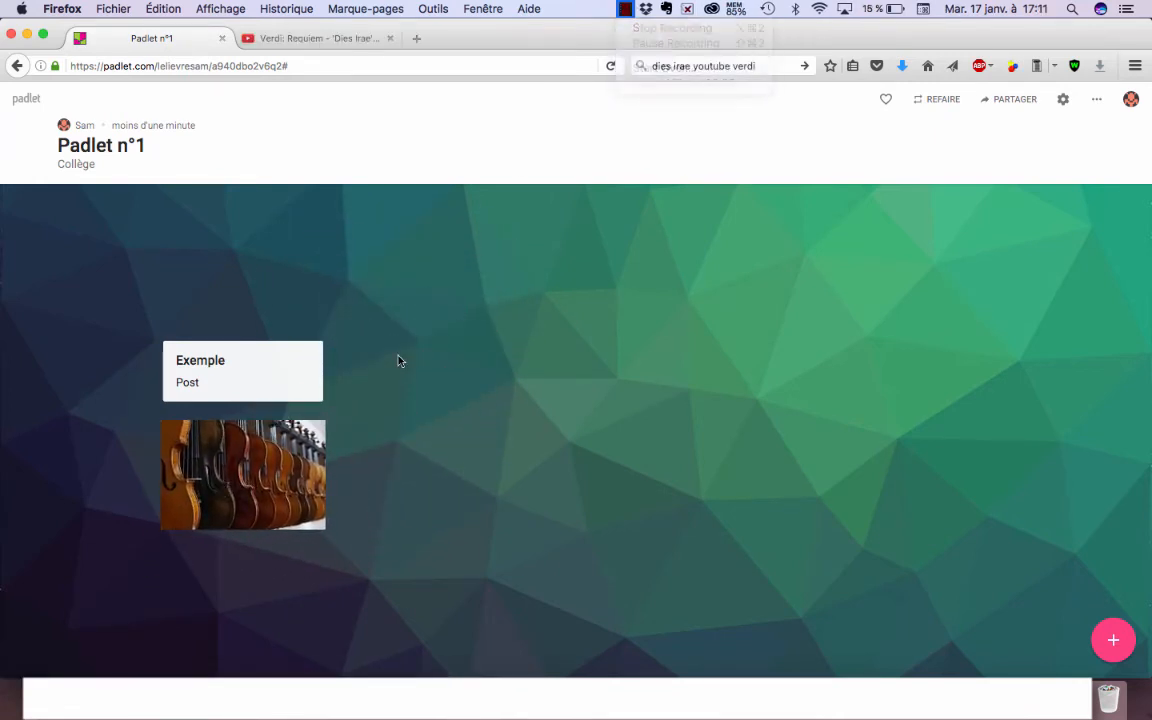
# - Copy the web address of the YouTube video "Verdi: Requiem - 'Dies Irae'"
pyautogui.click(320, 38)
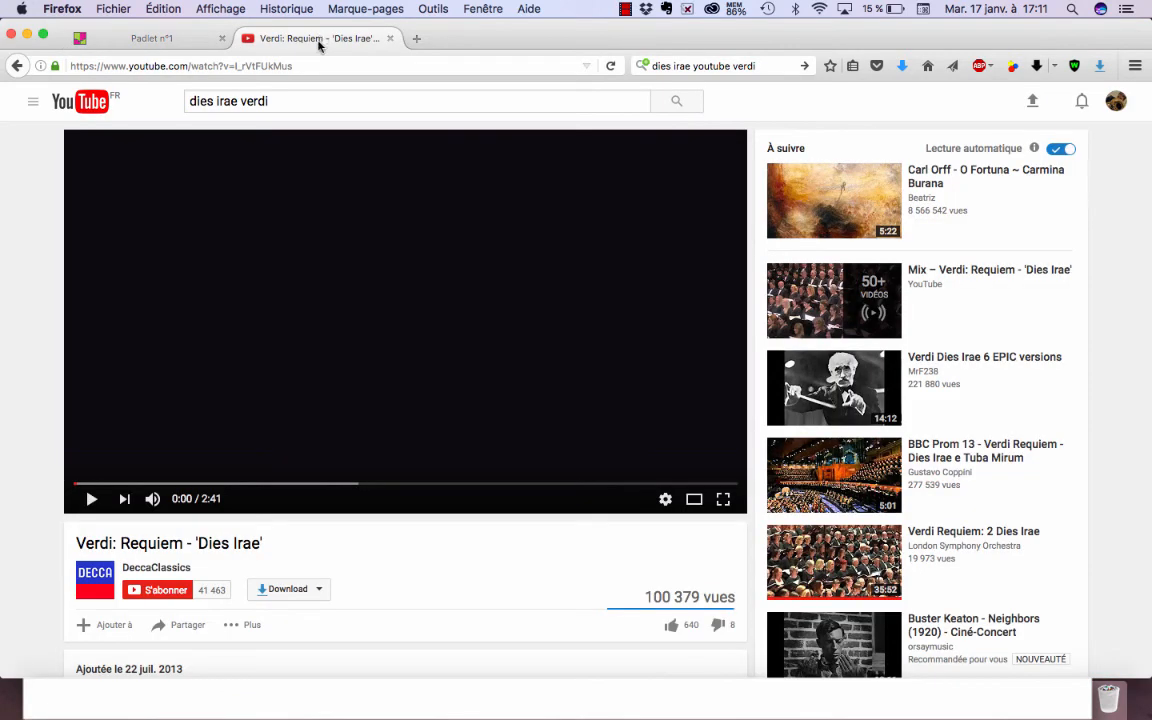
pyautogui.click(303, 65)
pyautogui.press('super+c')
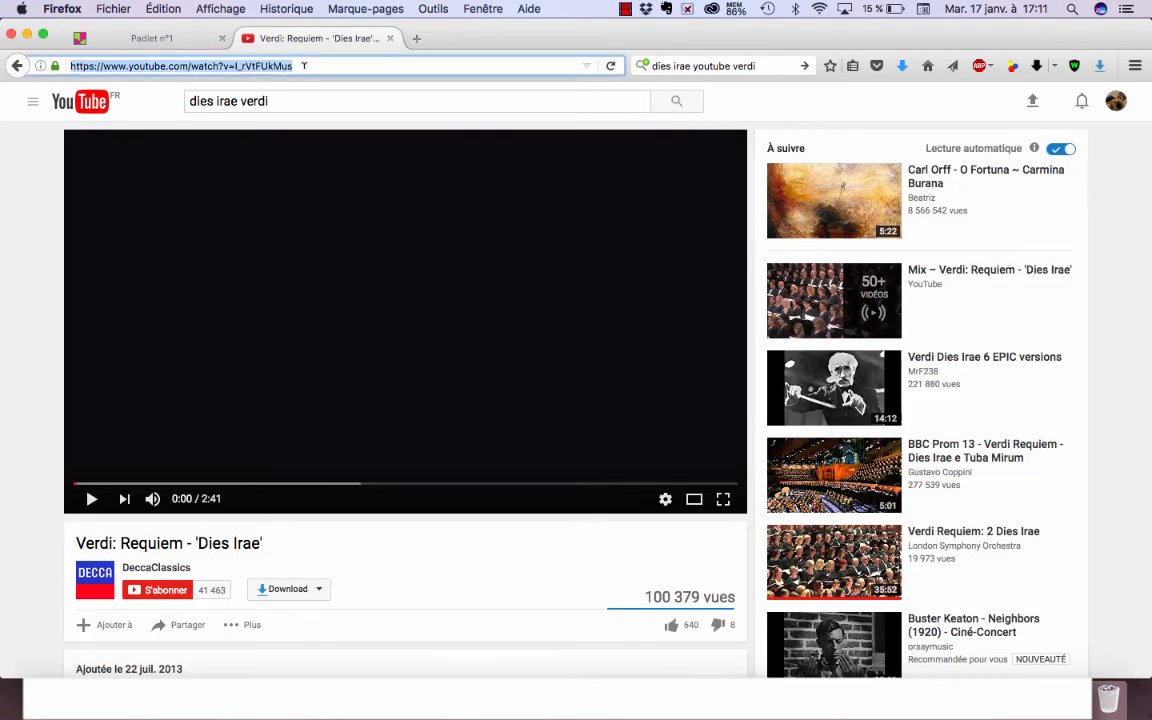
# - Back on the padlet, add a post with the YouTube video from the copied link and place it up and to the right of the Exemple post
pyautogui.click(166, 36)
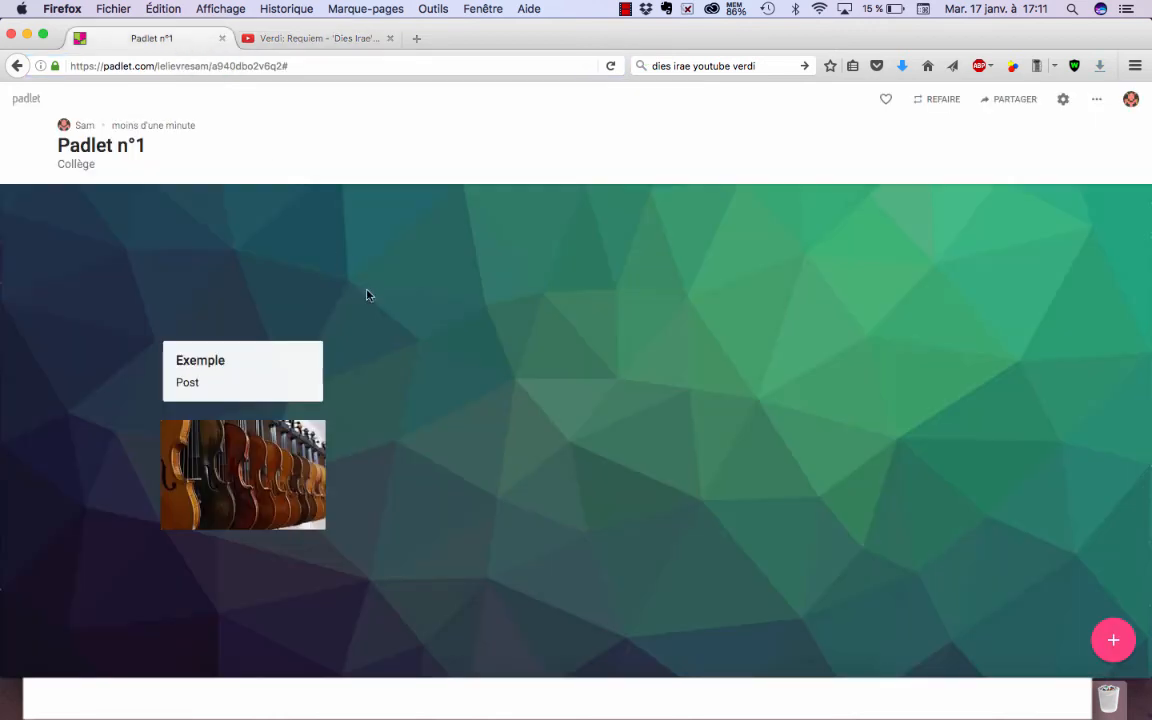
pyautogui.doubleClick(396, 329)
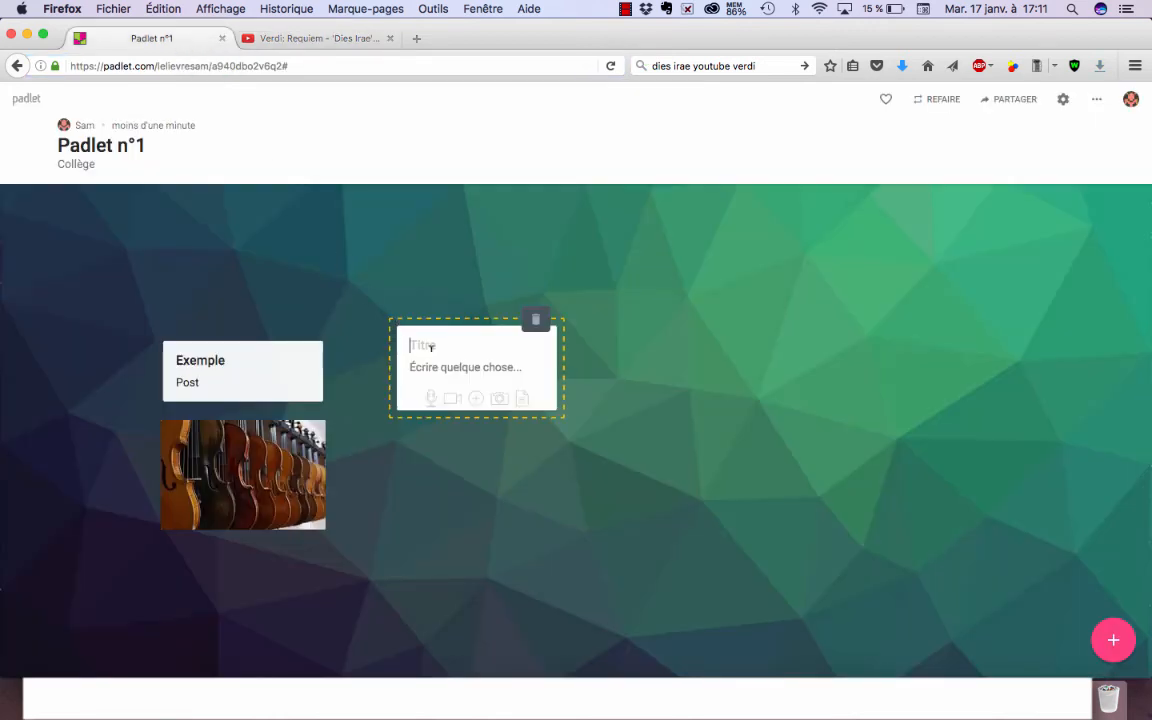
pyautogui.click(452, 399)
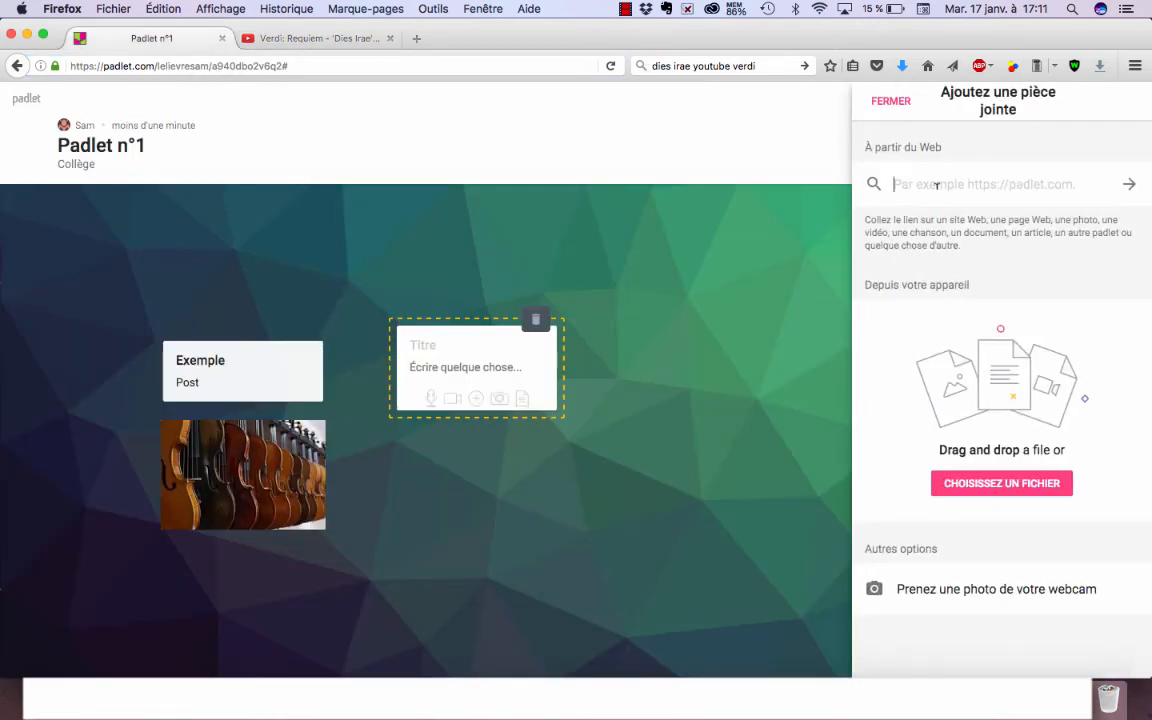
pyautogui.press('super+v')
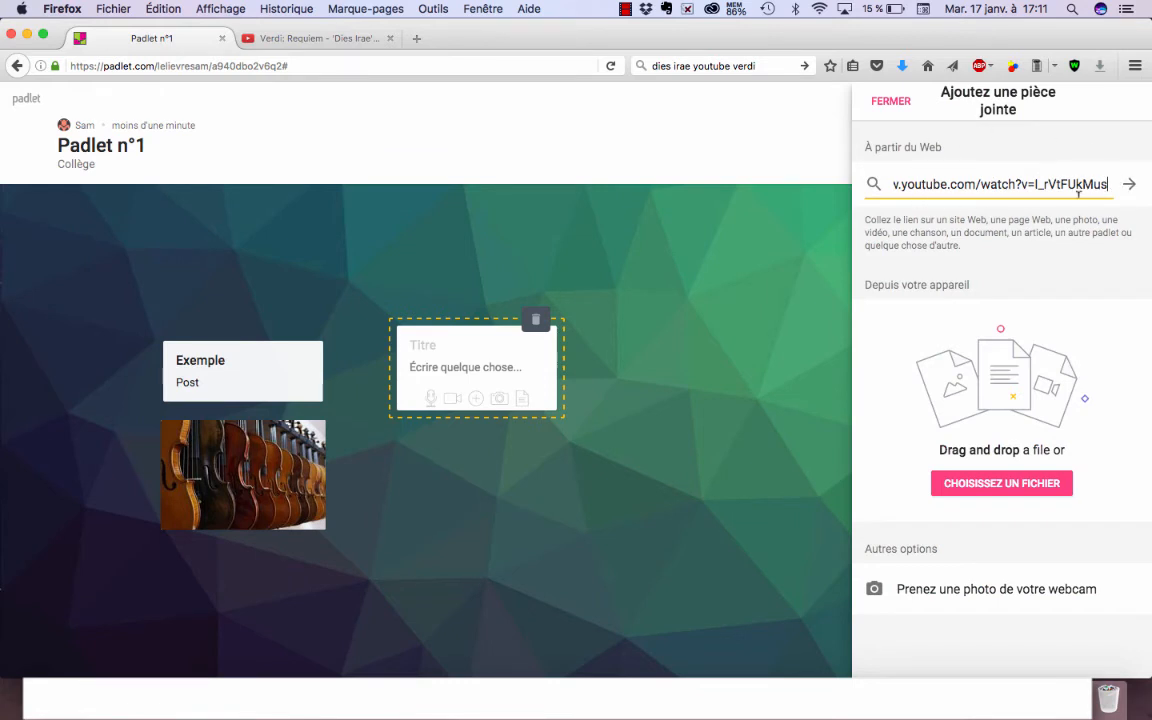
pyautogui.click(1130, 188)
pyautogui.click(1121, 99)
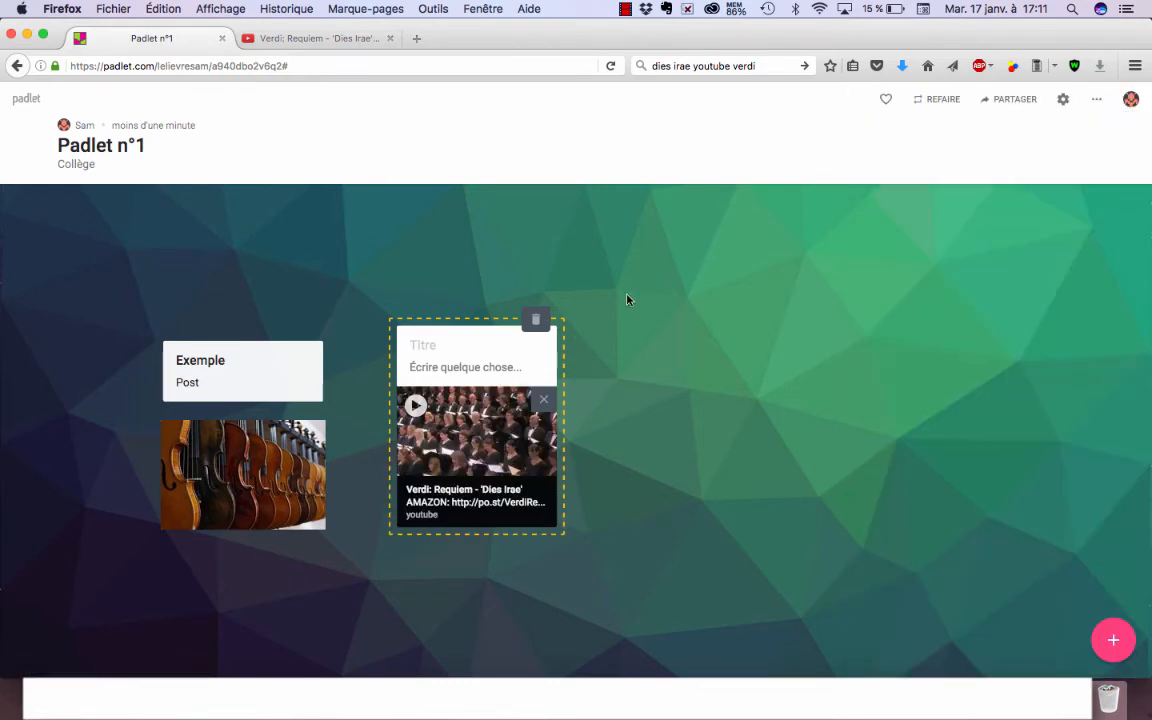
pyautogui.click(627, 299)
pyautogui.moveTo(432, 384); pyautogui.dragTo(382, 312)
# - Add an untitled post with the text "Essai" below the video post
pyautogui.doubleClick(492, 543)
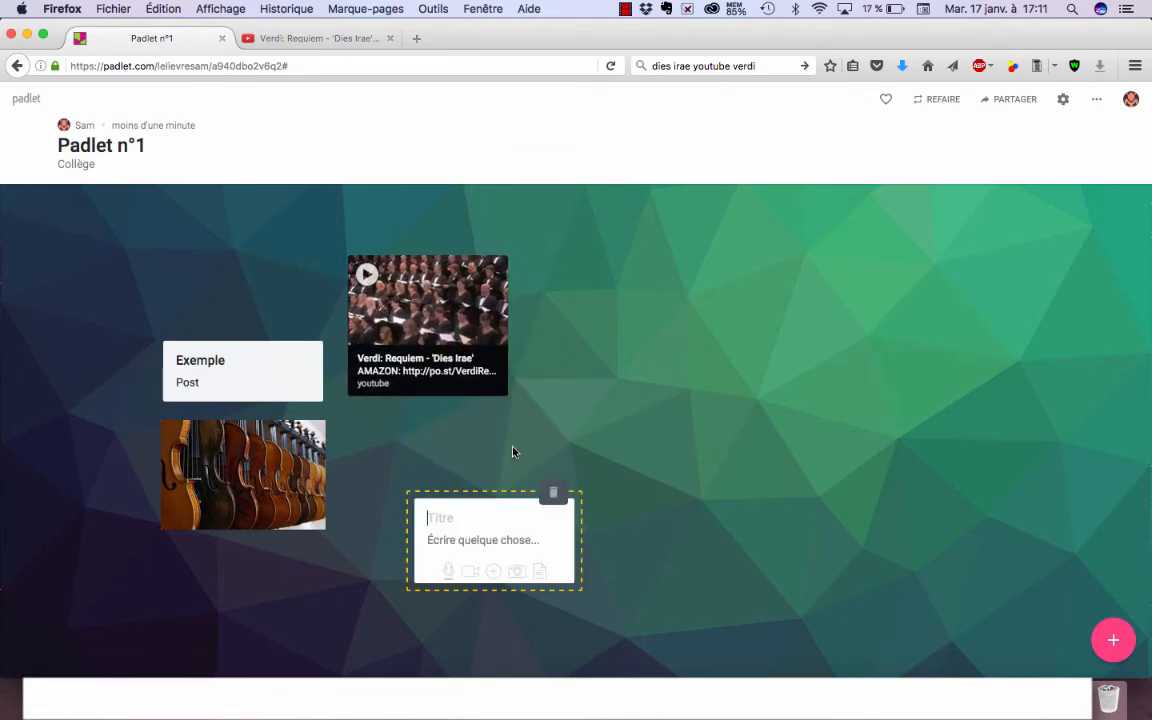
pyautogui.click(512, 452)
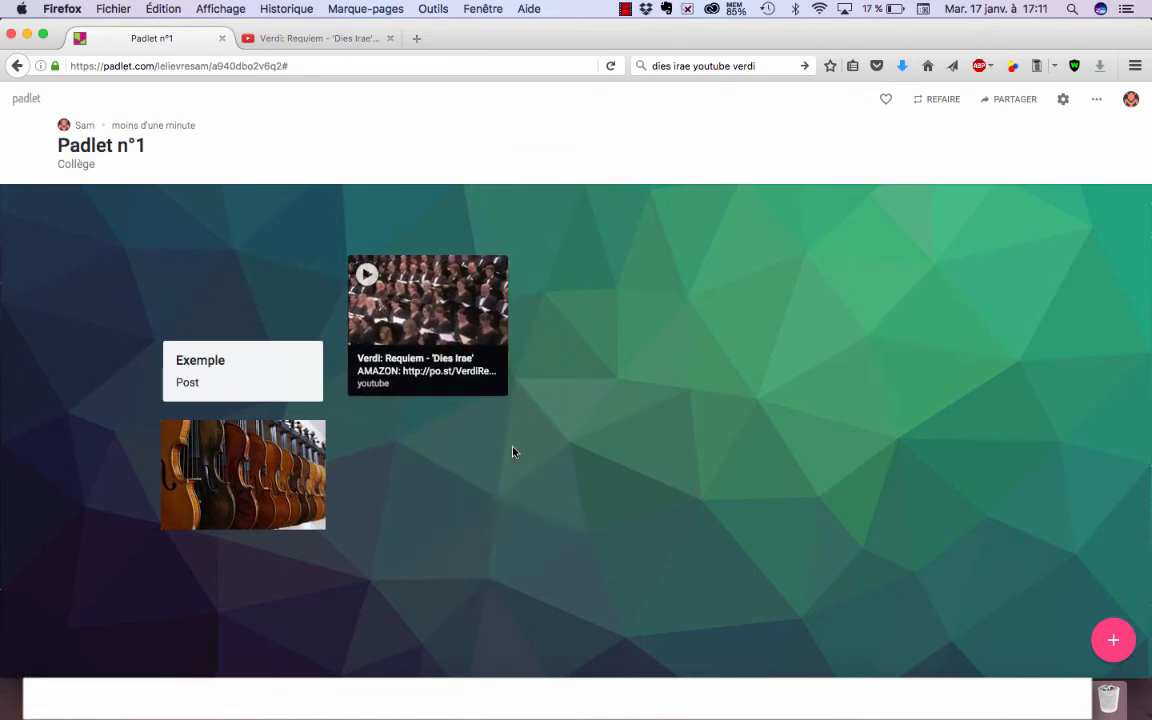
pyautogui.doubleClick(398, 489)
pyautogui.click(421, 527)
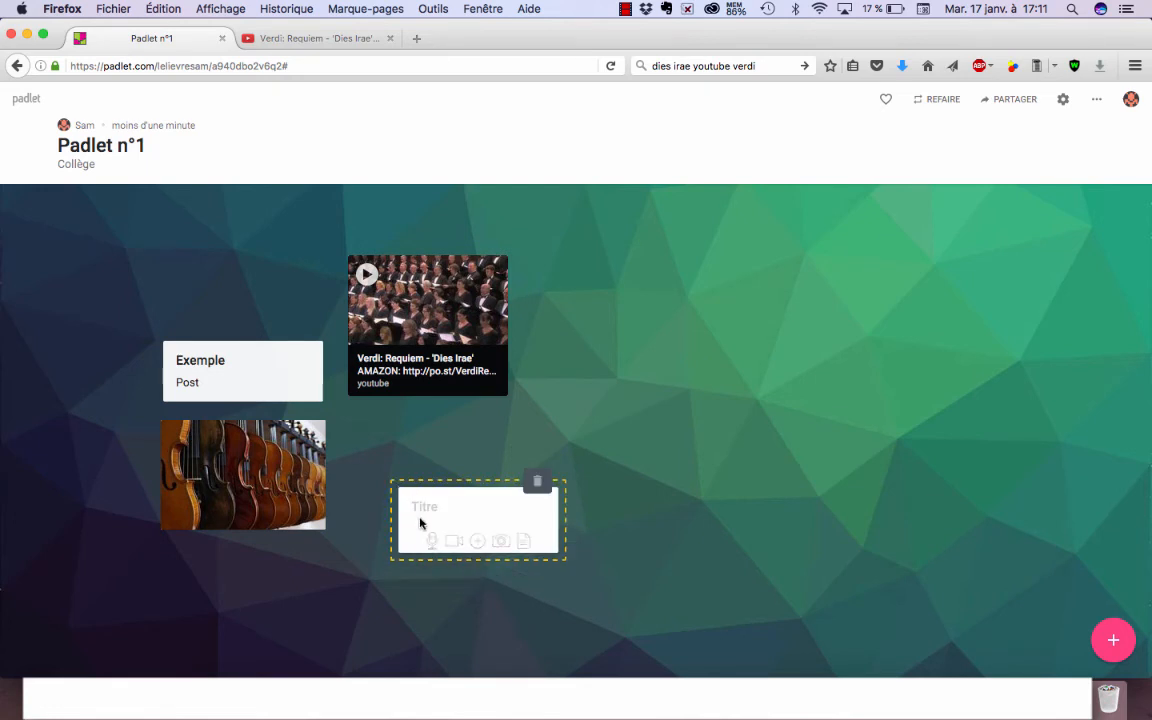
pyautogui.write('Essai')
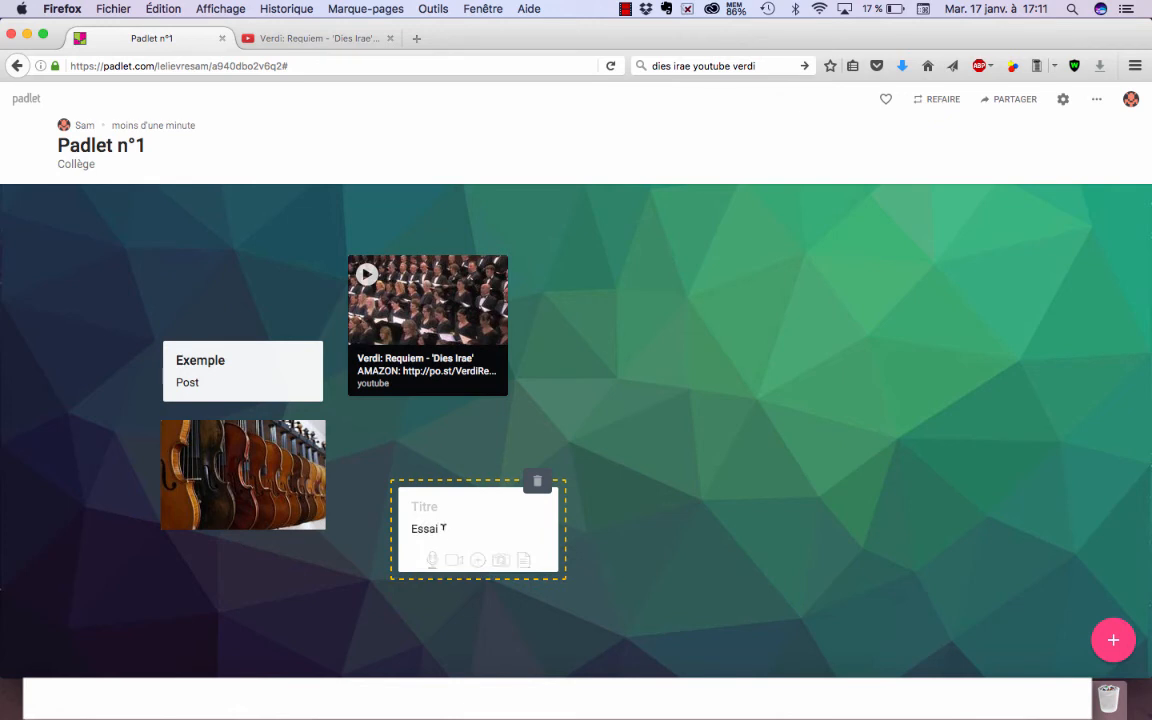
pyautogui.moveTo(442, 528); pyautogui.dragTo(404, 530)
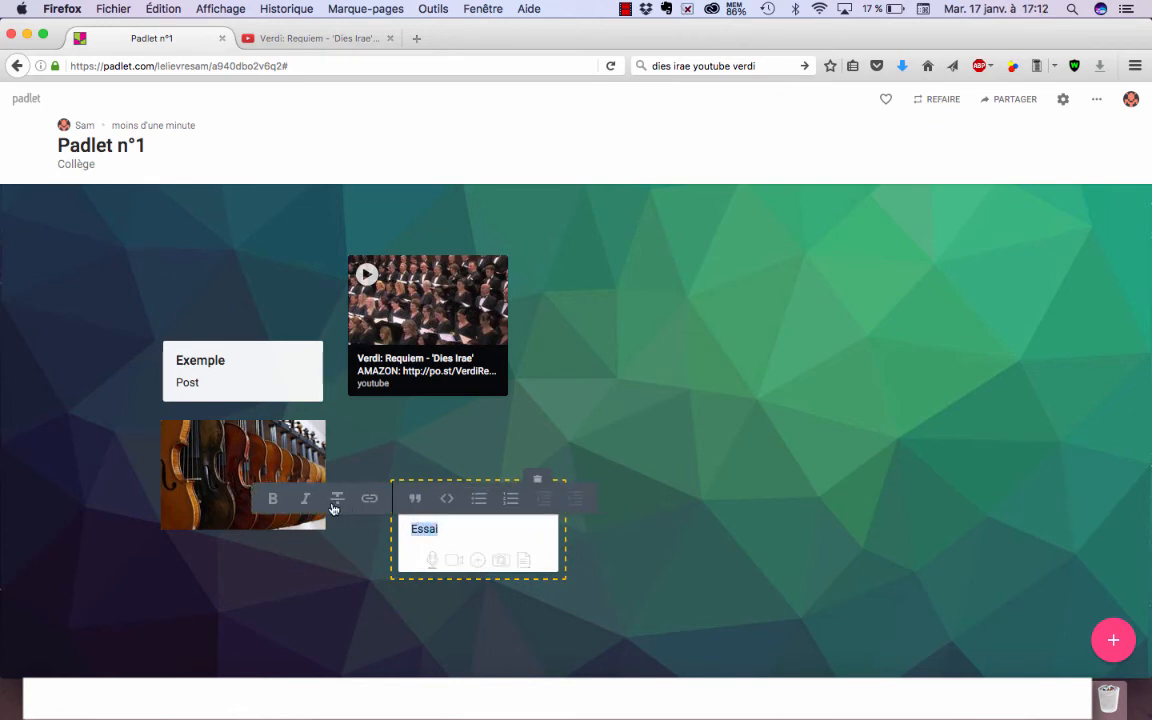
pyautogui.click(273, 503)
pyautogui.click(305, 500)
pyautogui.click(369, 497)
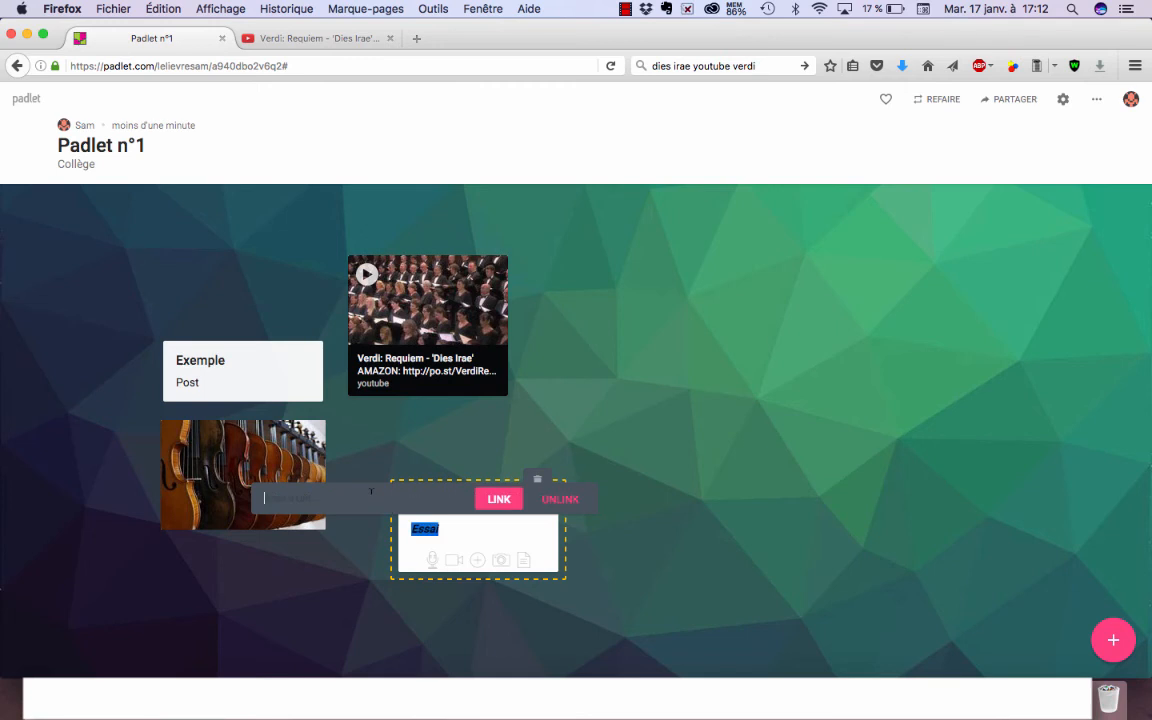
pyautogui.write('http://')
pyautogui.click(500, 499)
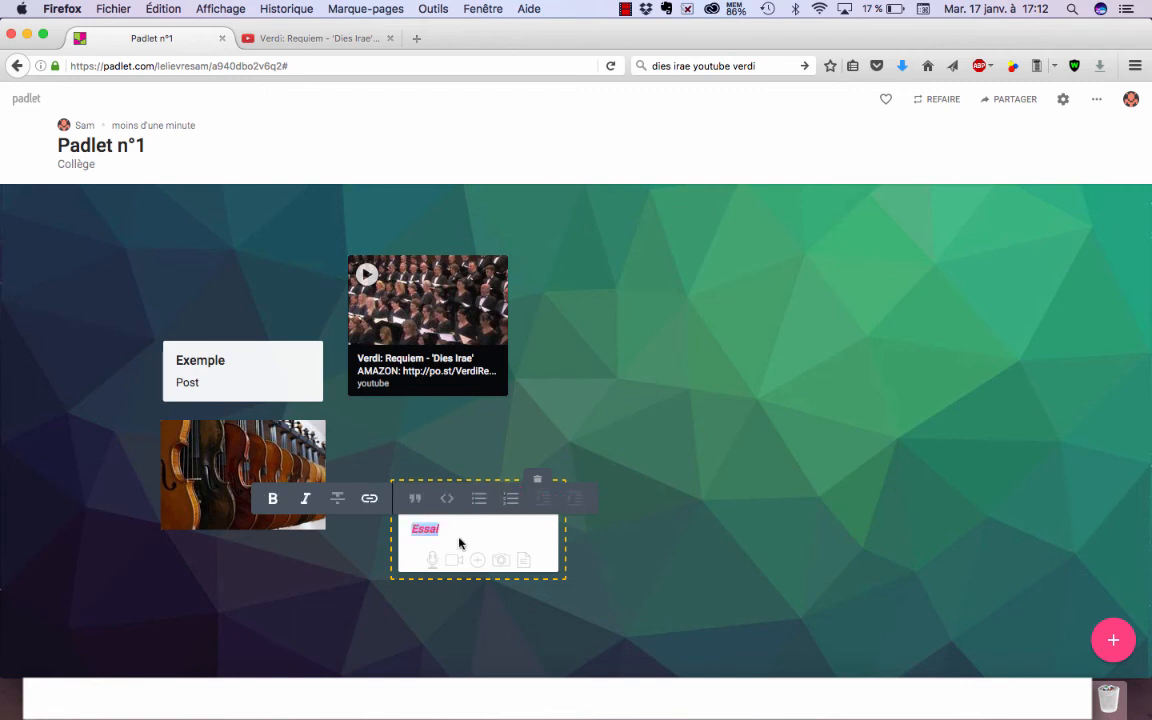
pyautogui.click(424, 465)
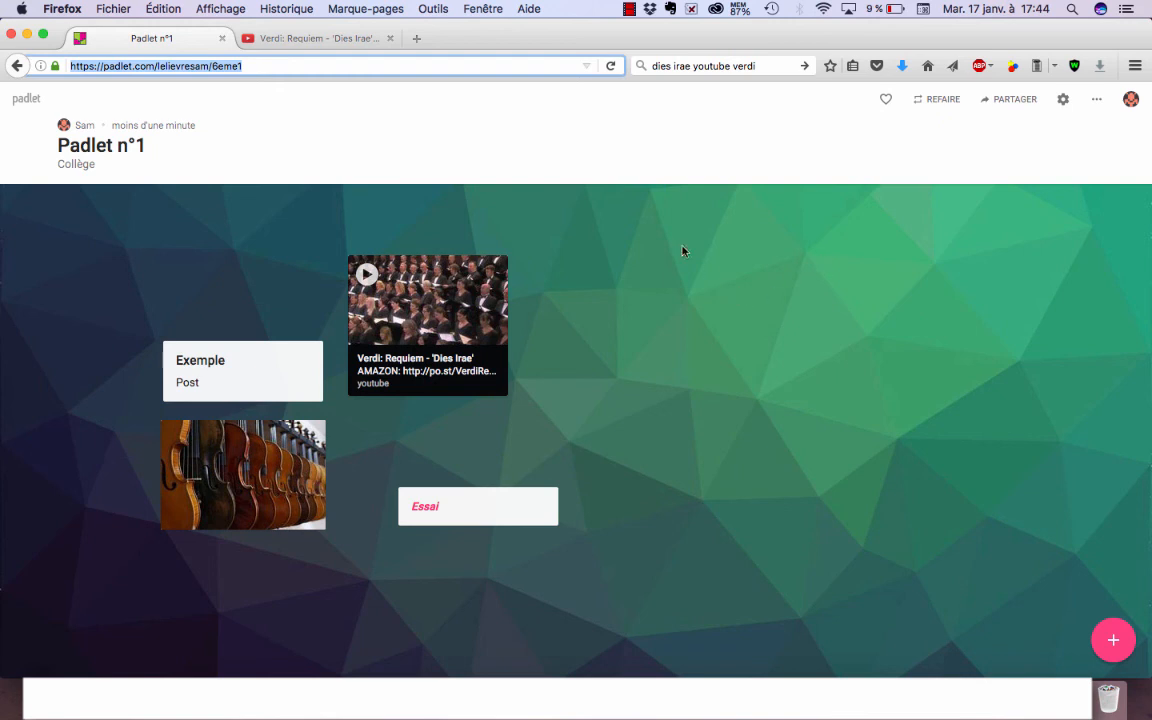
# - Change the ending of the padlet's web address to 3eme2 in its settings and save
pyautogui.click(1063, 103)
pyautogui.click(1063, 104)
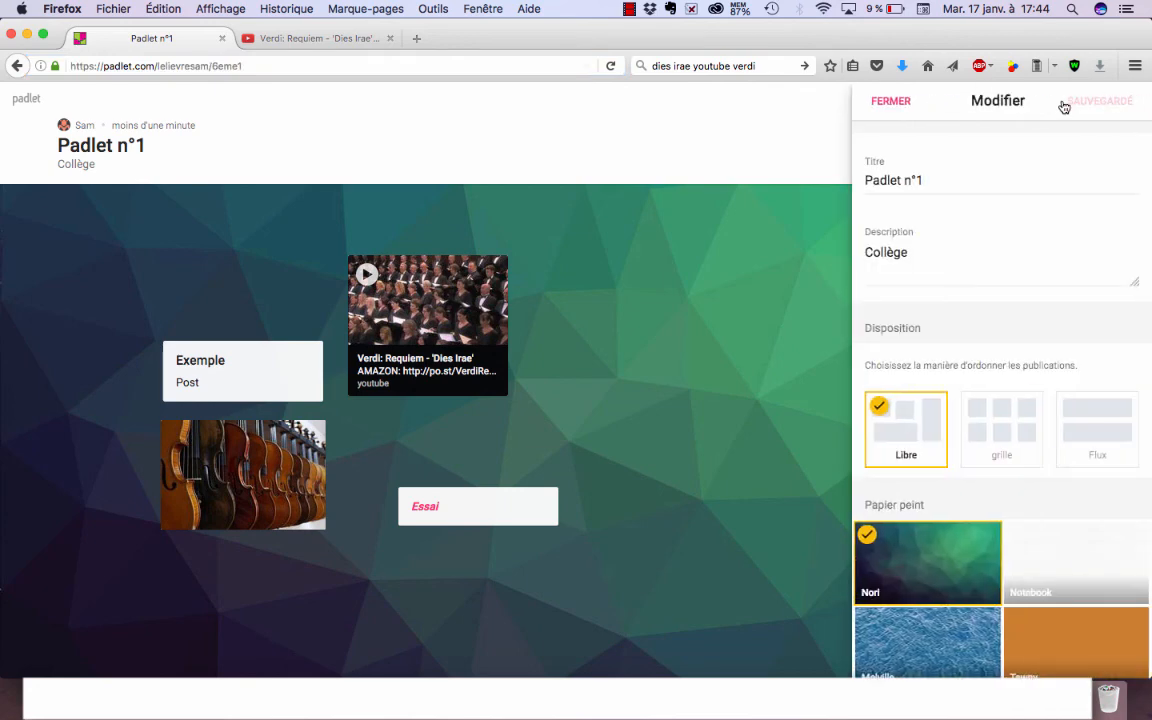
pyautogui.scroll(-10, 1003, 378)
pyautogui.scroll(-5, 1003, 378)
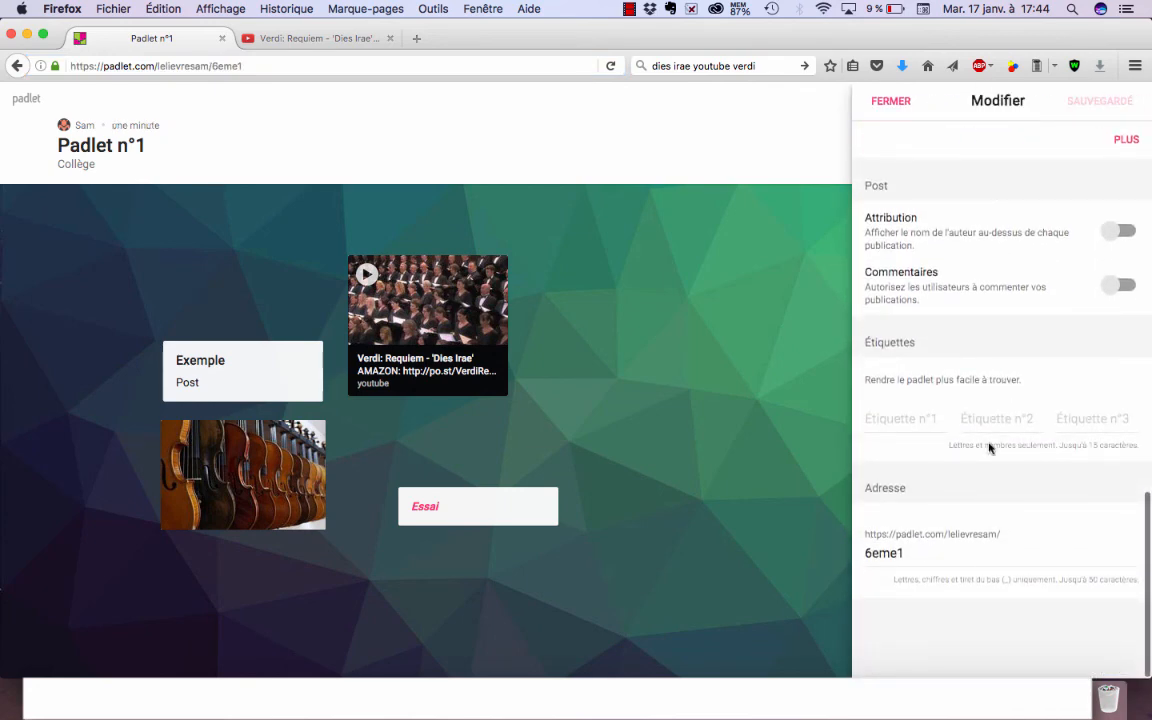
pyautogui.click(912, 553)
pyautogui.moveTo(911, 553); pyautogui.dragTo(862, 553)
pyautogui.press('BackSpace')
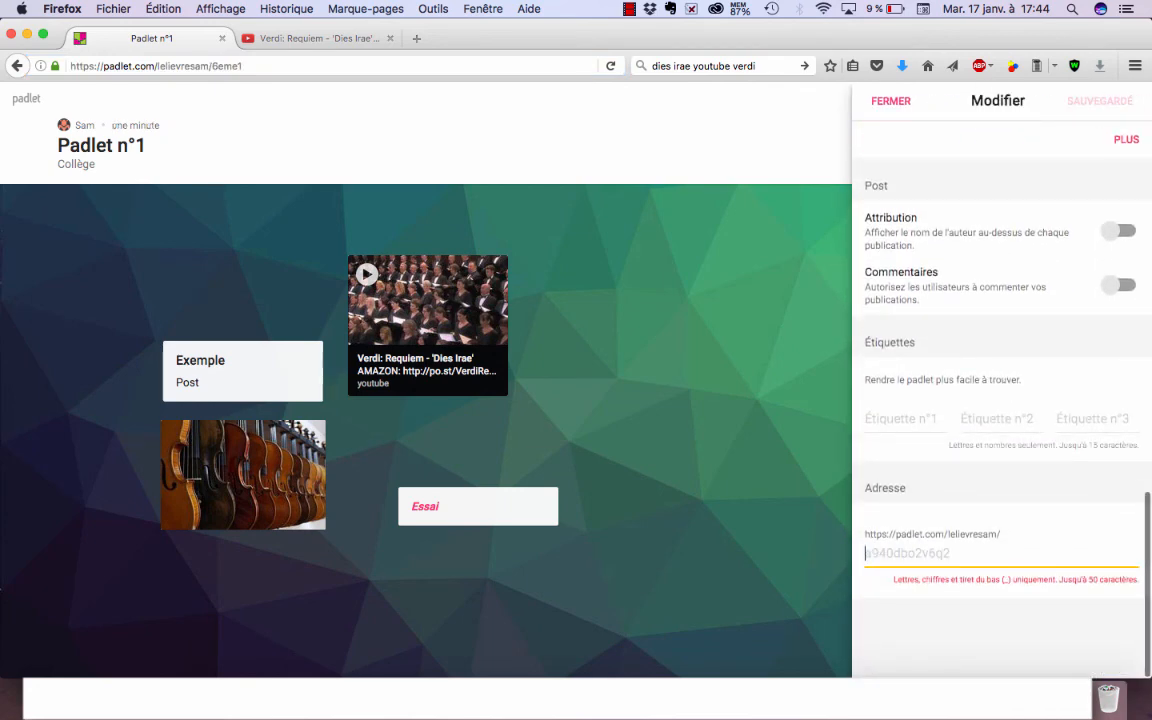
pyautogui.write('3éme')
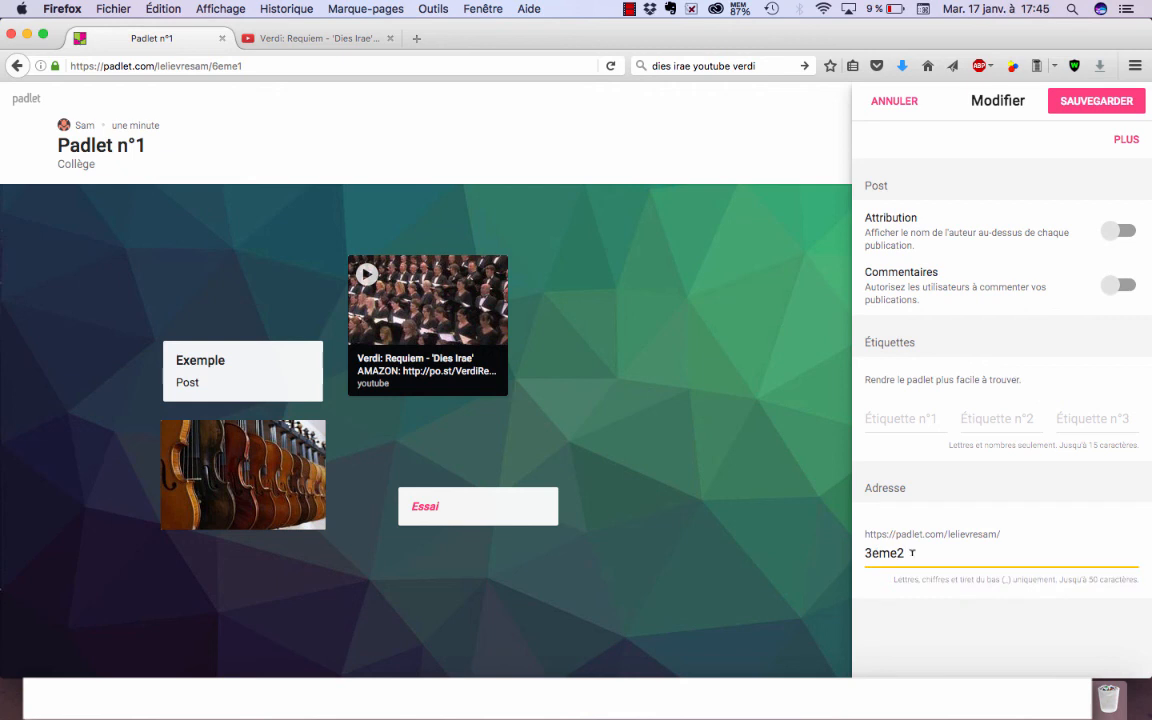
pyautogui.click(1100, 100)
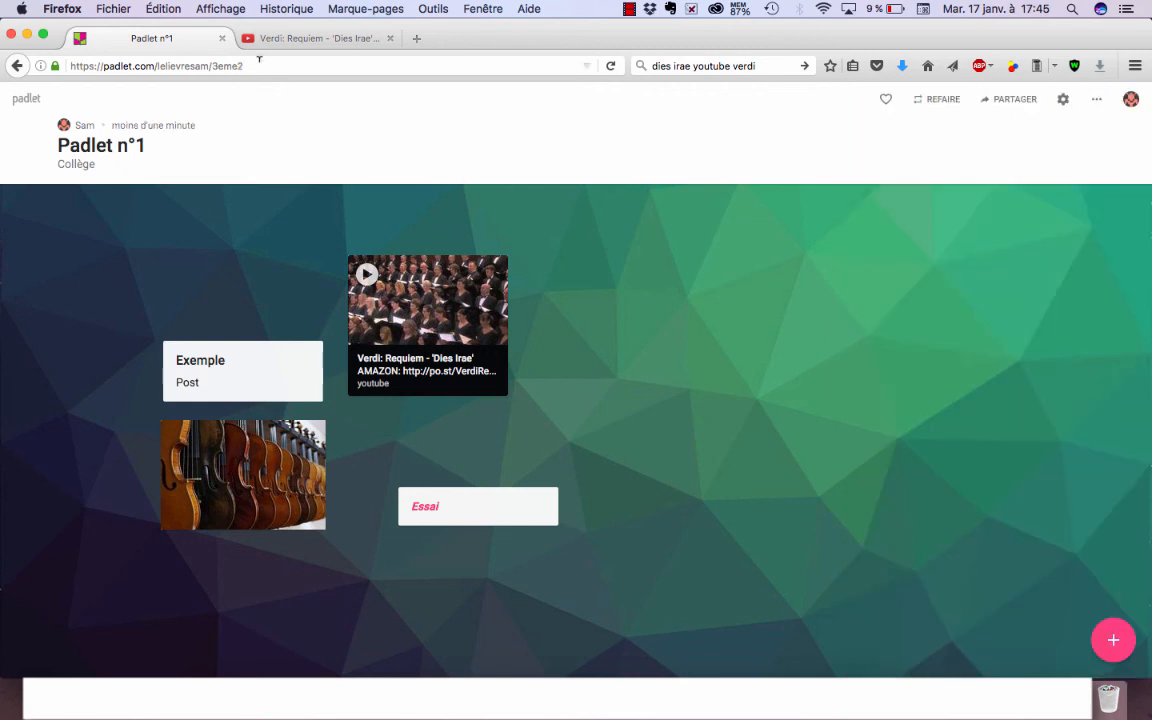
# - Copy the padlet's full web address ending in 3eme2
pyautogui.click(259, 61)
pyautogui.rightClick(216, 65)
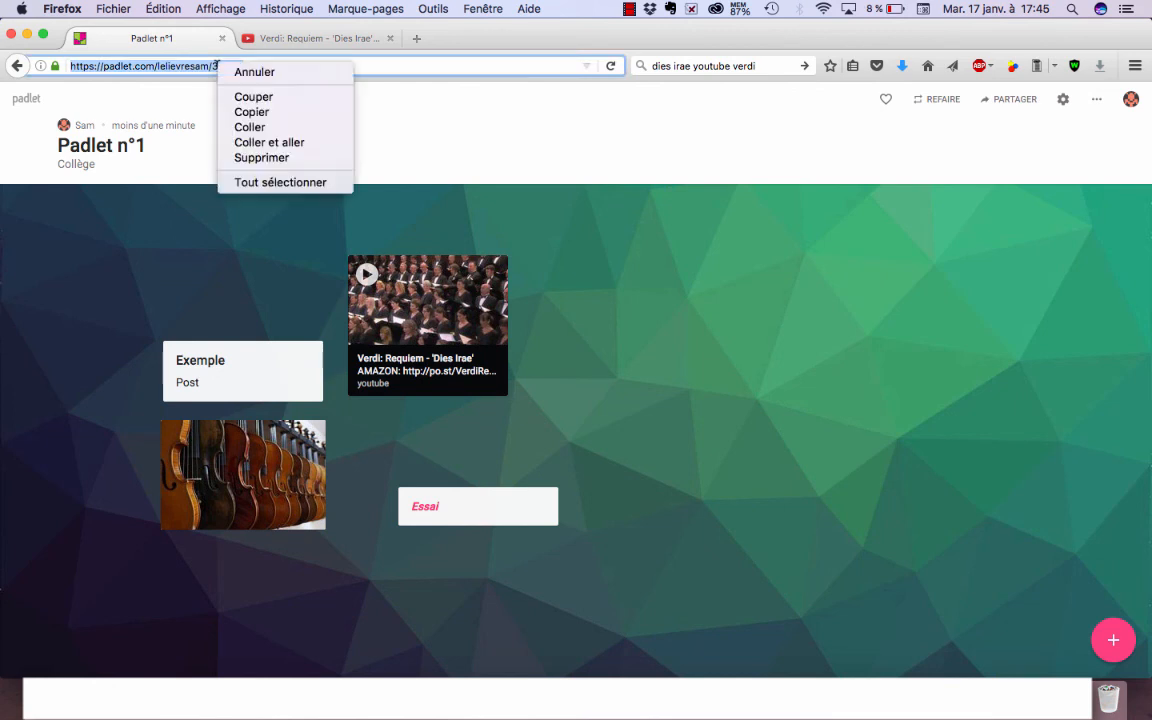
pyautogui.click(262, 113)
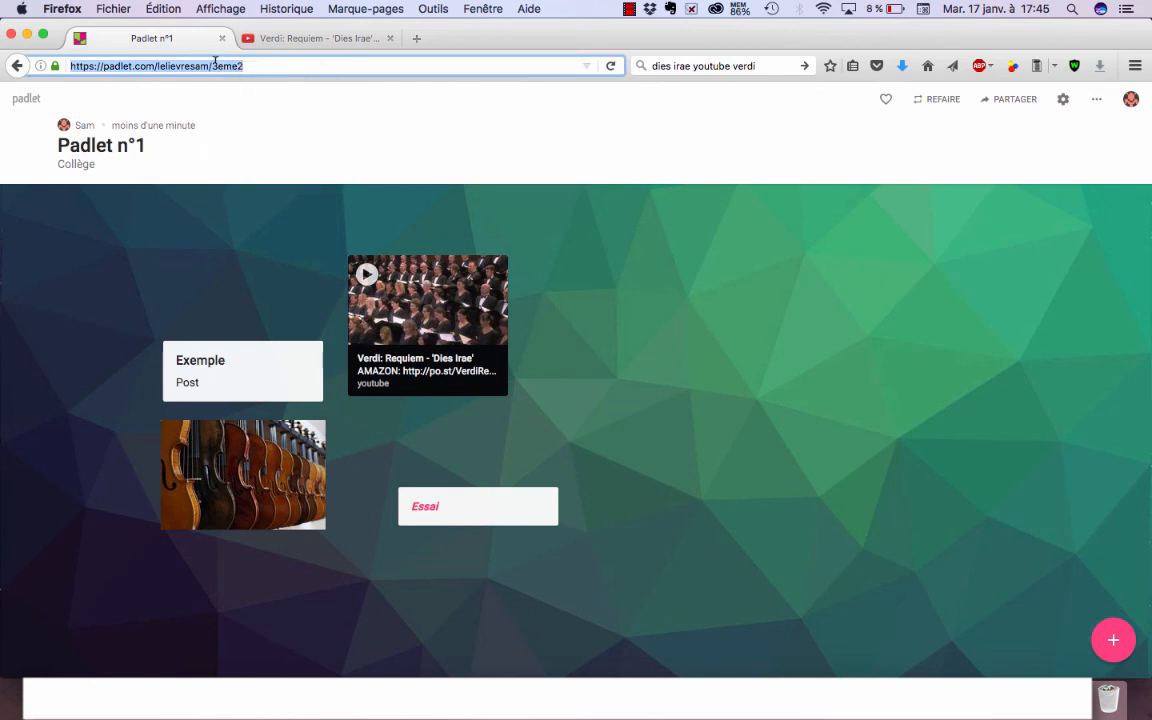